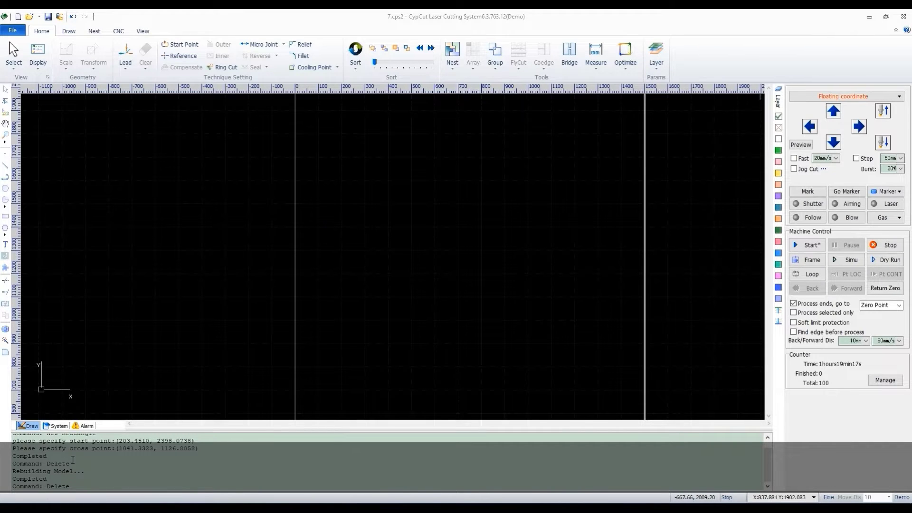
Import the DXF drawing Part 5 into the workspace
left_click(99, 32)
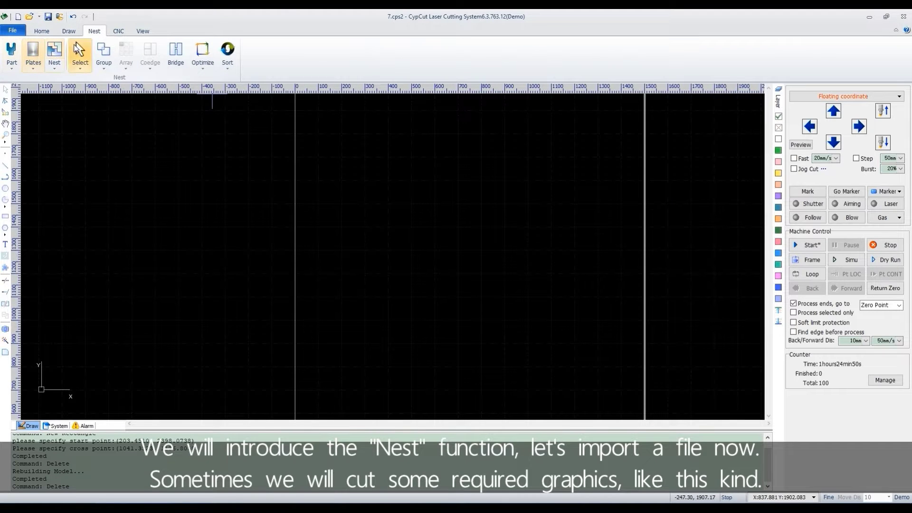
left_click(13, 30)
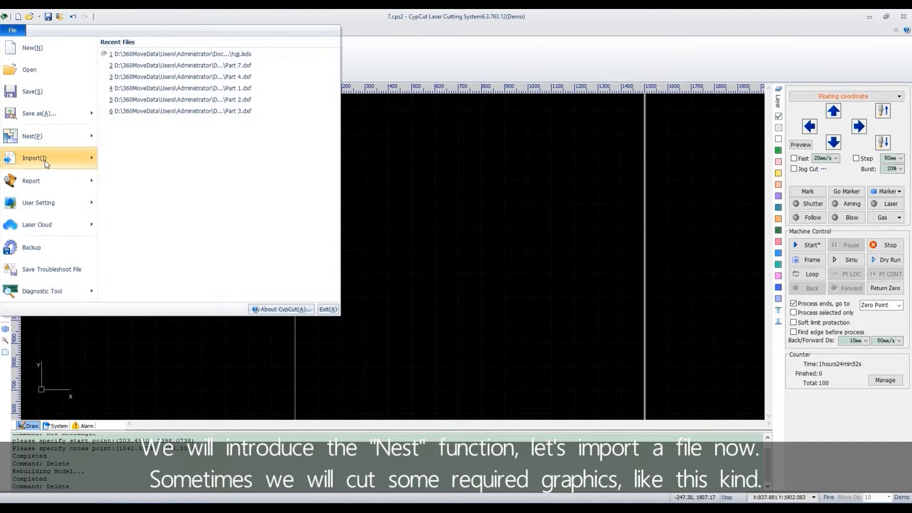
mouse_move(47, 161)
left_click(143, 78)
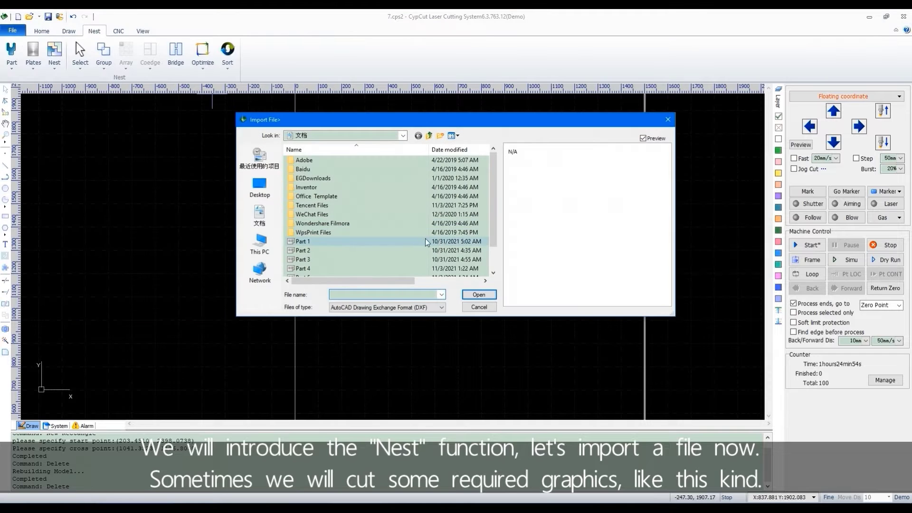
scroll(427, 242, "down", 1)
left_click(313, 259)
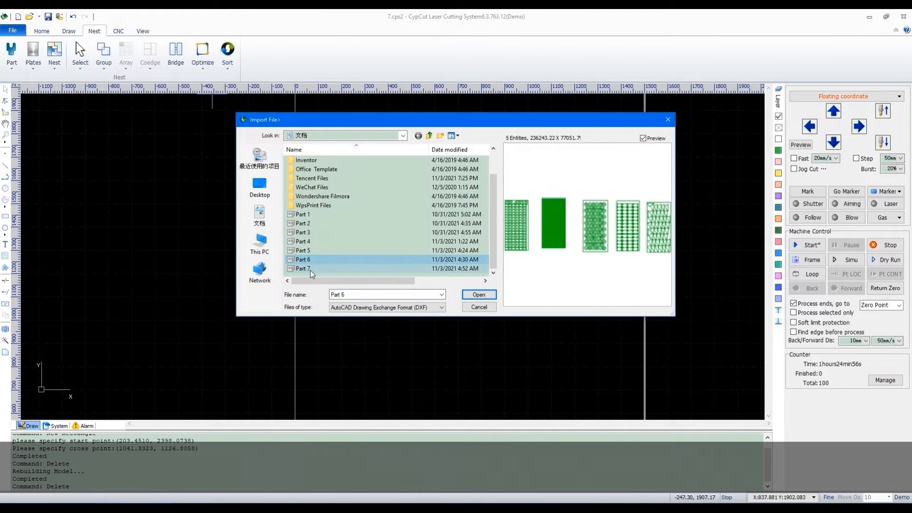
left_click(311, 270)
left_click(416, 250)
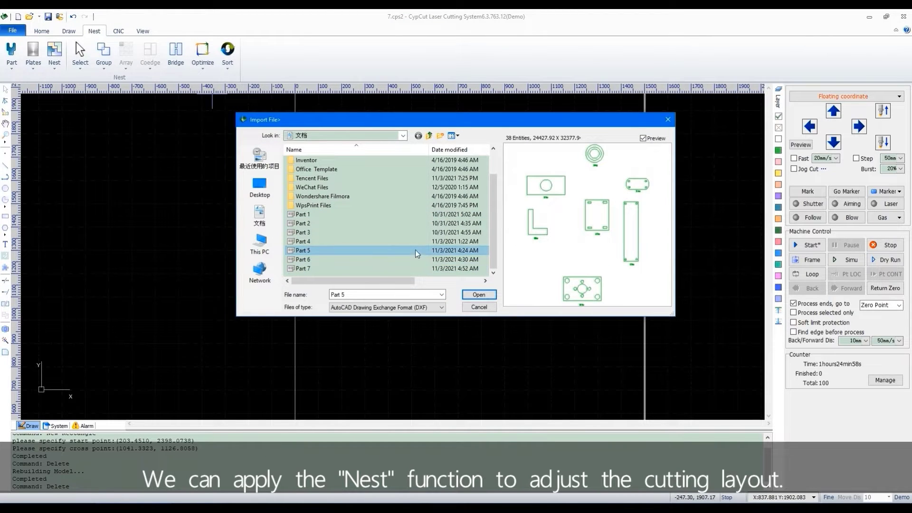
left_click(477, 295)
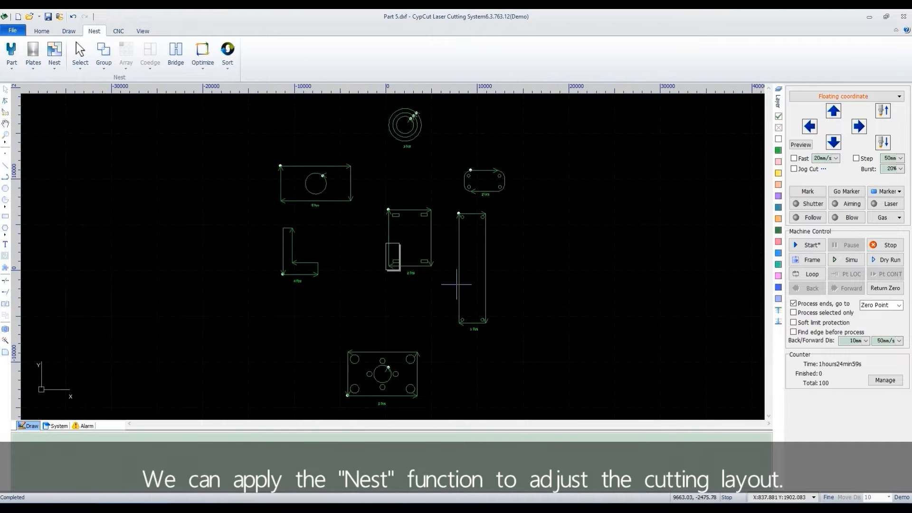
Group the rounded plate with four corner holes and add it to the part list with a count of 2
scroll(439, 285, "up", 1)
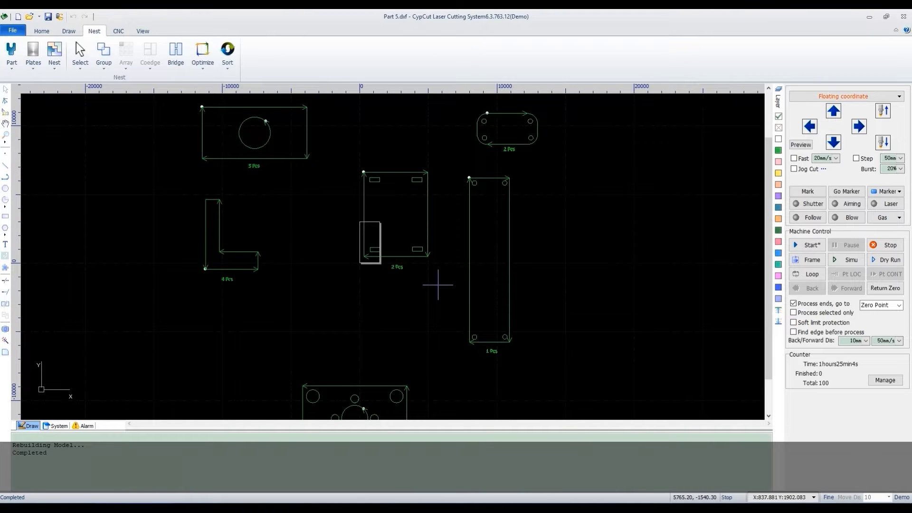
scroll(438, 285, "up", 3)
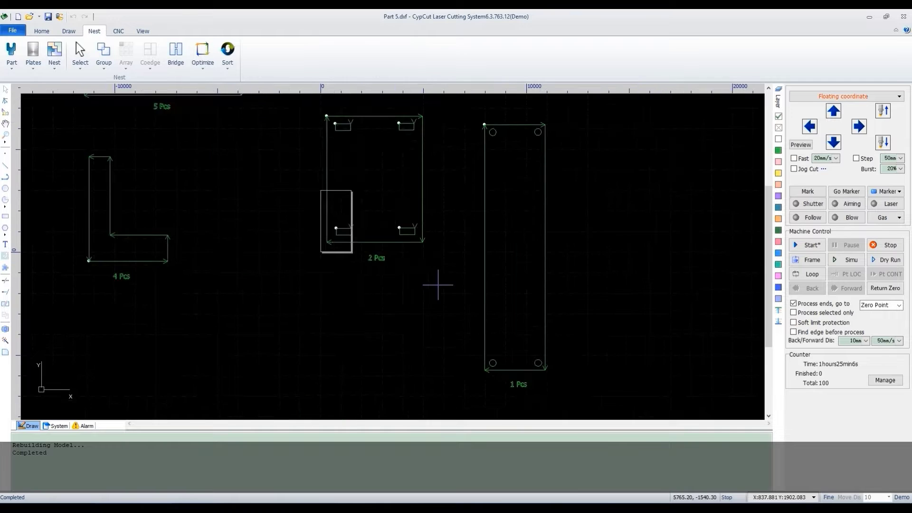
left_click_drag(326, 116, 539, 213)
key("ctrl+g")
left_click(454, 210)
right_click(454, 210)
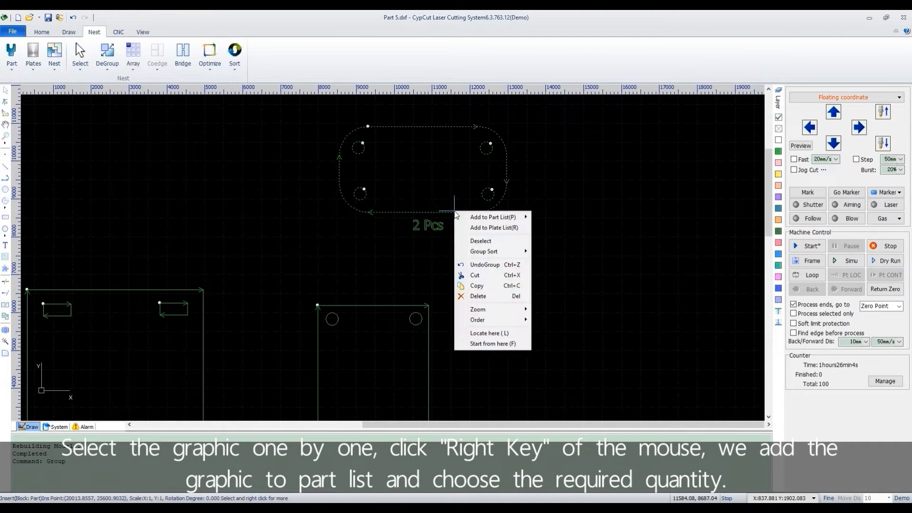
mouse_move(481, 217)
left_click(561, 228)
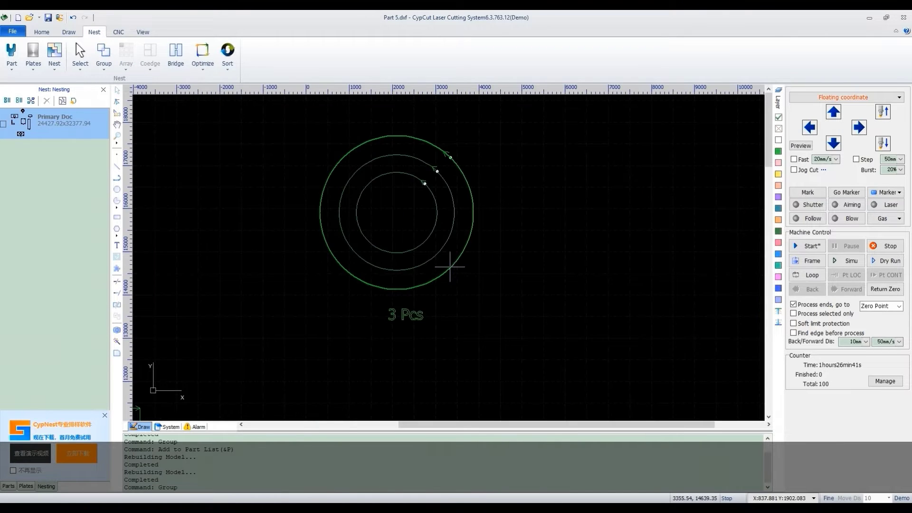
Add the grouped concentric circles to the part list with a count of 3
left_click(450, 265)
right_click(454, 212)
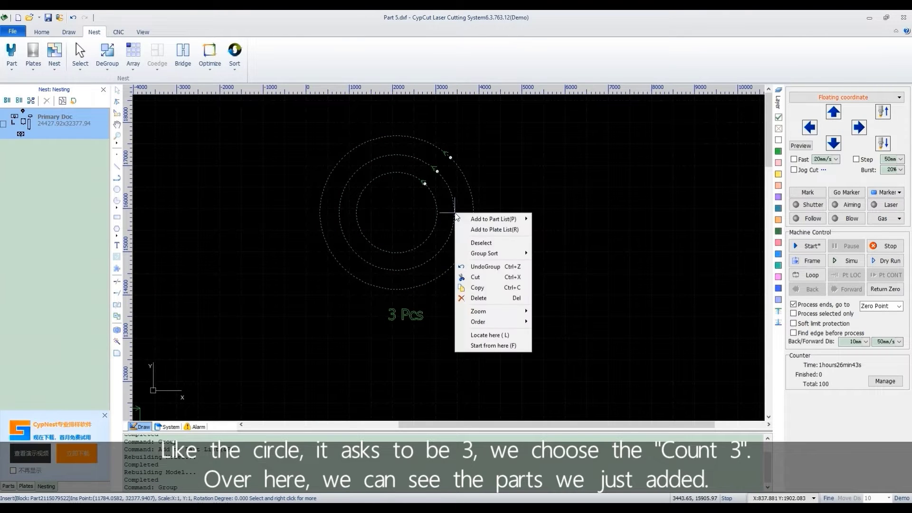
mouse_move(479, 219)
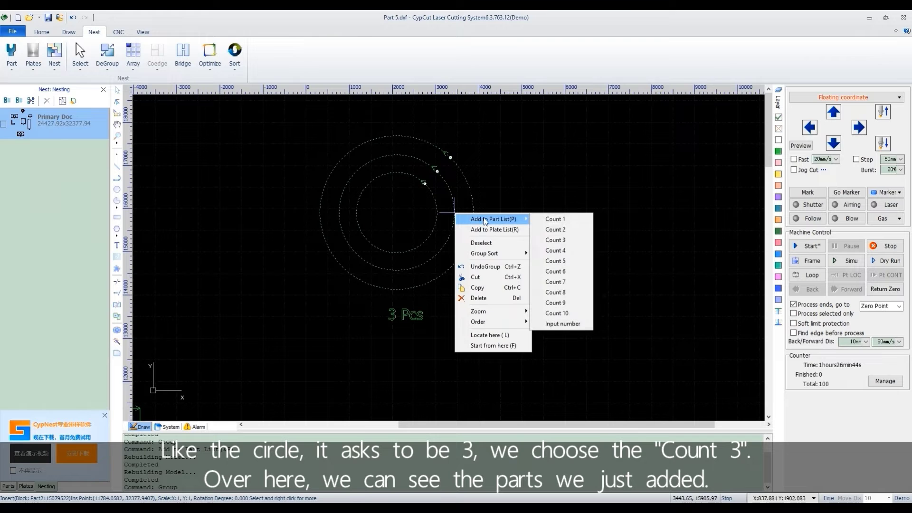
left_click(563, 240)
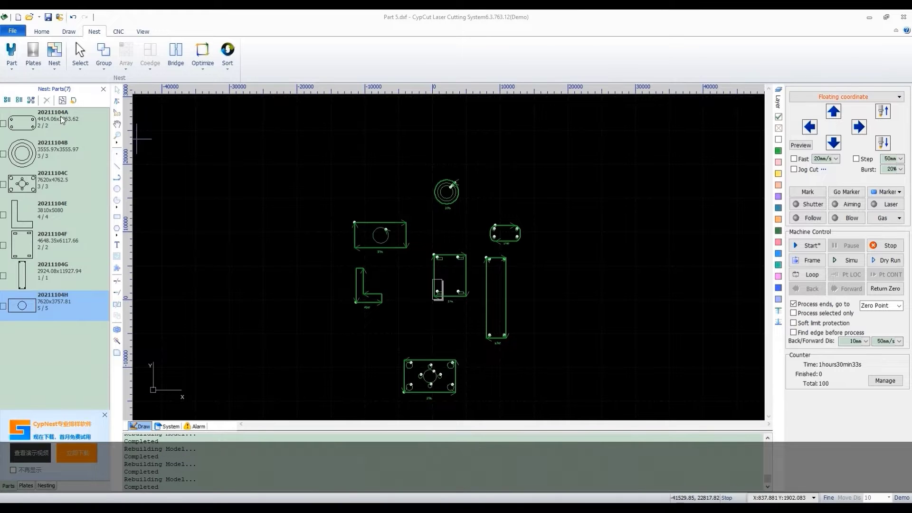
Open each of the parts in the part list one after another to check its geometry
double_click(60, 117)
double_click(48, 150)
double_click(40, 185)
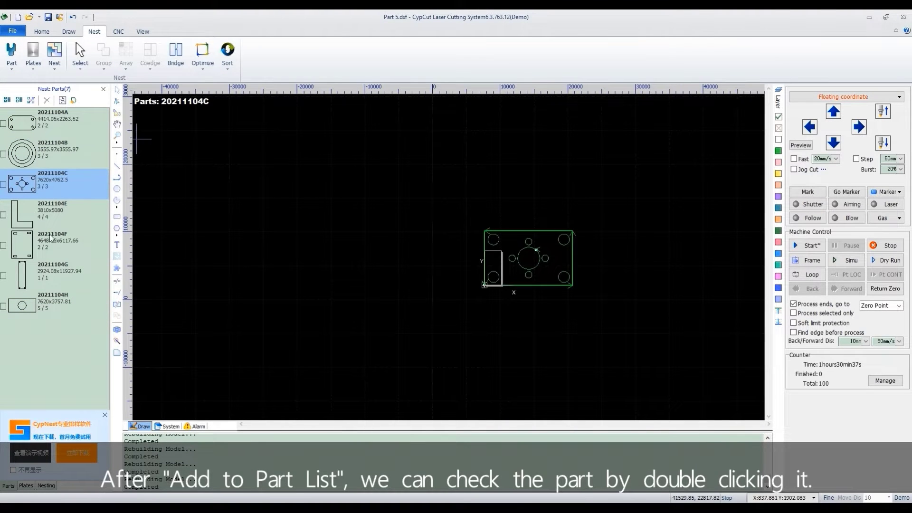
double_click(42, 215)
double_click(62, 253)
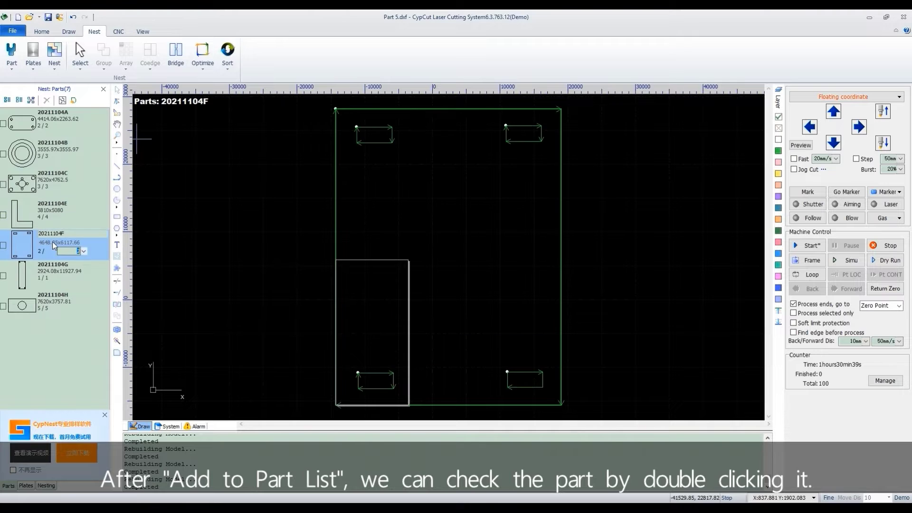
double_click(39, 278)
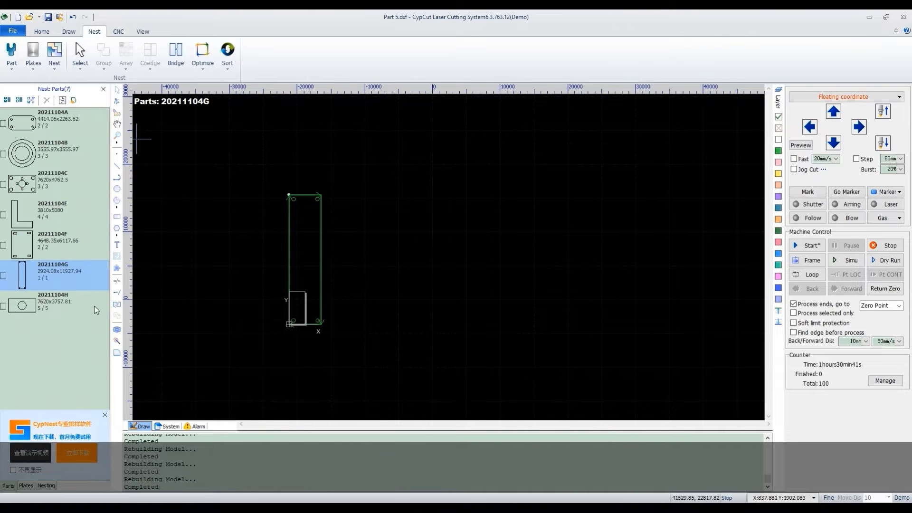
double_click(39, 309)
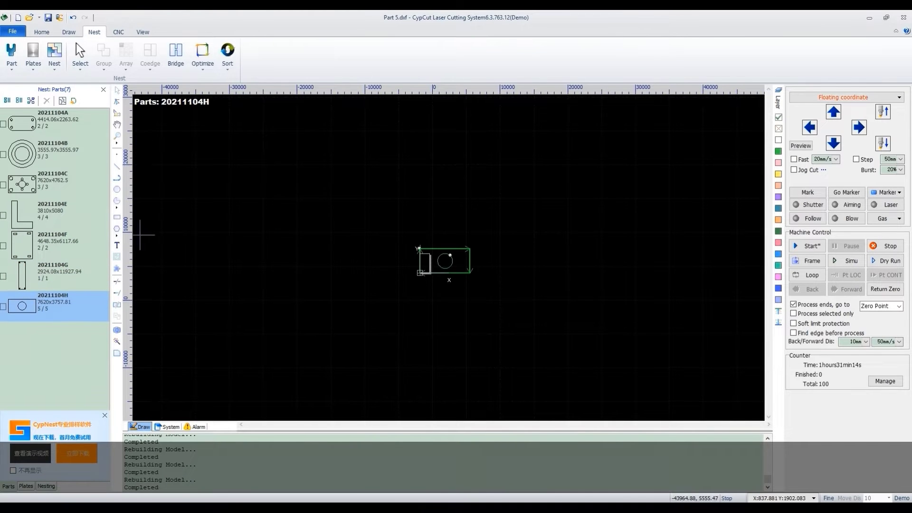
Set up automatic nesting of all library parts on a standard plate 3000 mm long and 1500 mm wide
left_click(54, 53)
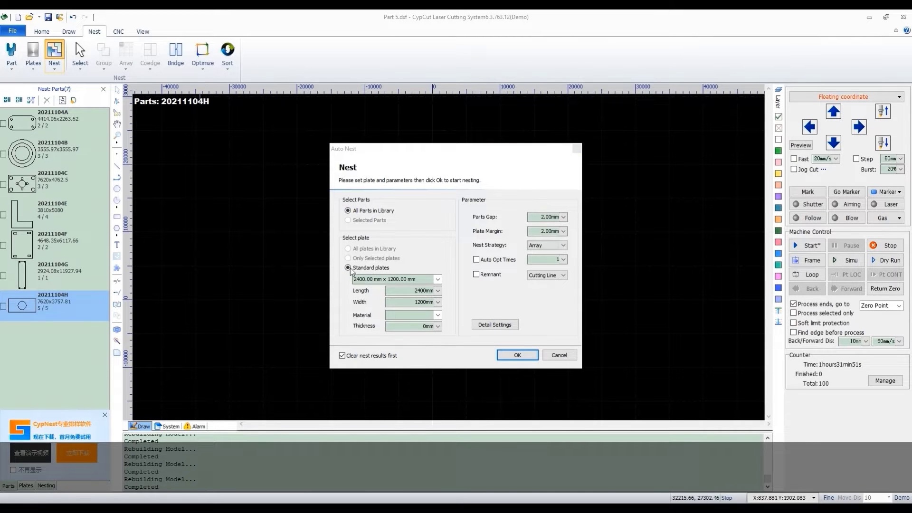
left_click(348, 268)
double_click(416, 290)
type("3000")
key("Tab")
type("1500")
left_click(438, 279)
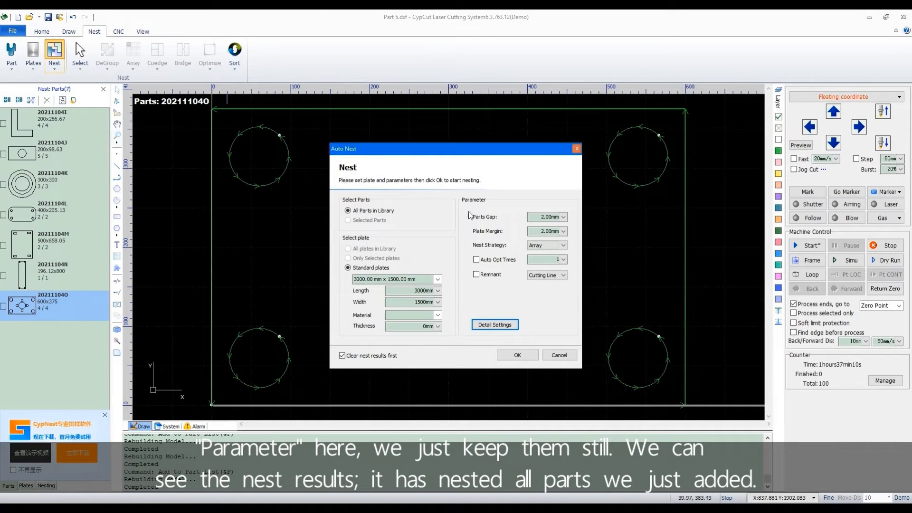
Review the detailed nesting parameters and run the automatic nesting with them unmodified
left_click(495, 324)
scroll(530, 243, "down", 4)
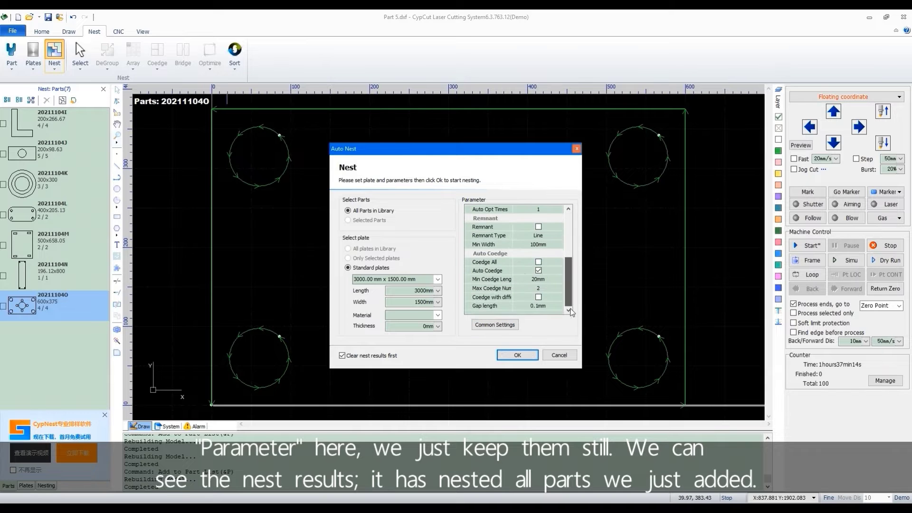
left_click(522, 357)
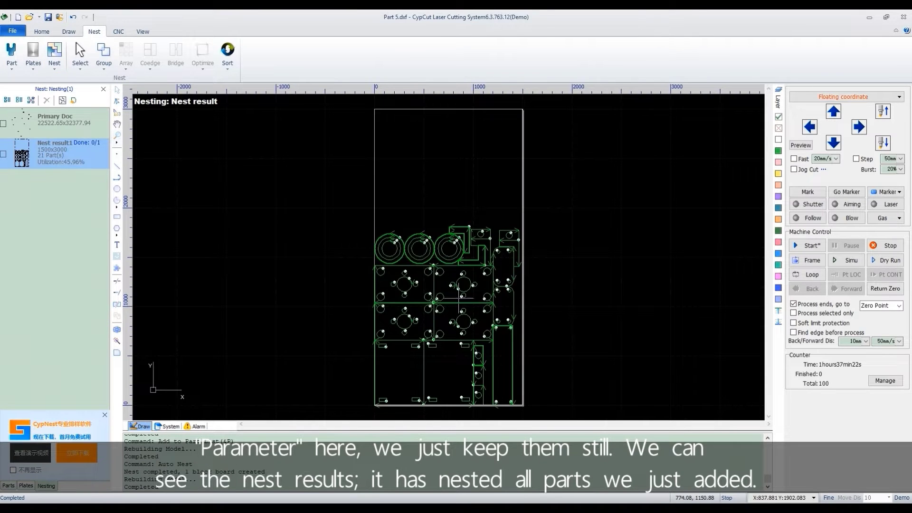
Inspect the nested layout on the plate and review the part list and the nest results list
scroll(491, 314, "up", 1)
scroll(491, 315, "down", 1)
scroll(449, 259, "up", 1)
scroll(449, 258, "down", 2)
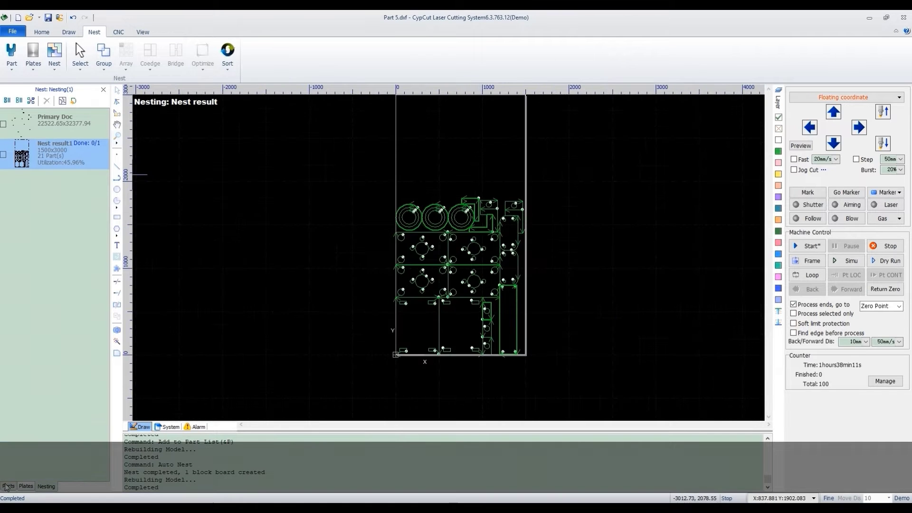
left_click(8, 486)
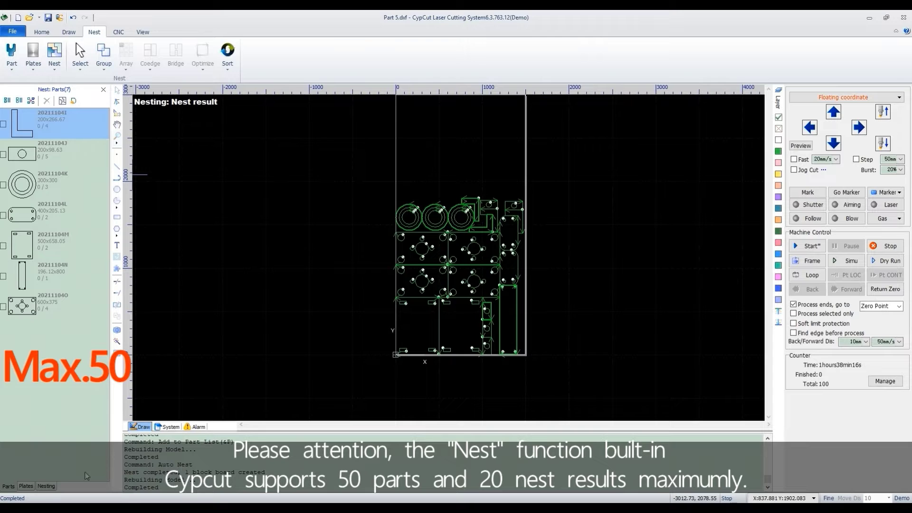
left_click(47, 487)
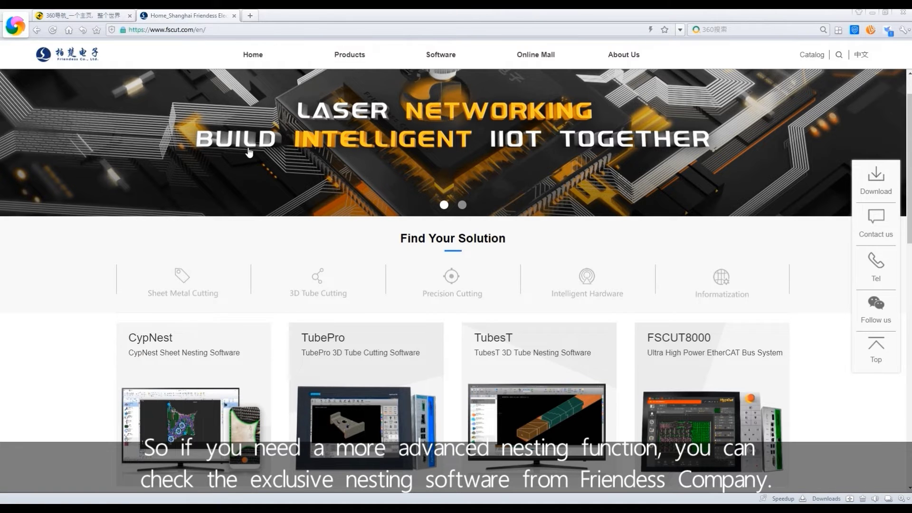
Open the CypNest sheet nesting software entry on the Friendess website in the browser
left_click(184, 359)
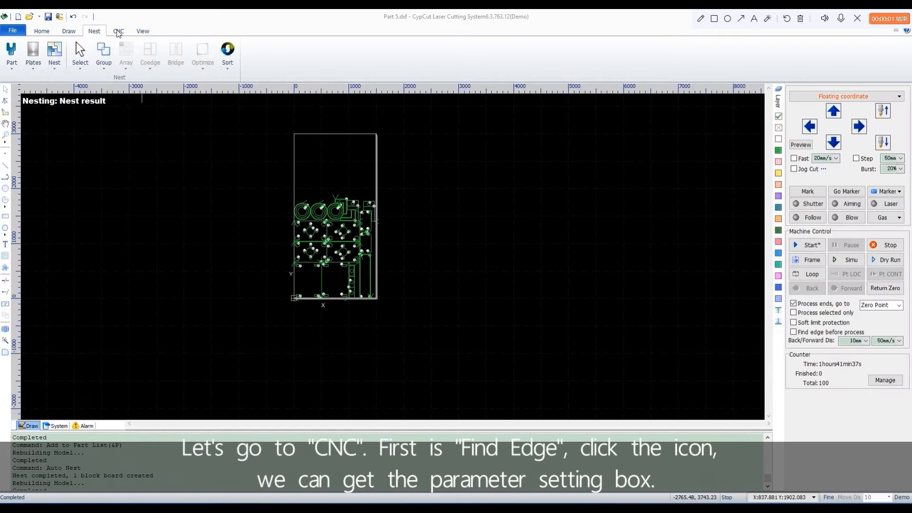
Open the BCS100 find edge settings in CypCut and set the plate size to X 1500 mm and Y 3000 mm
left_click(118, 32)
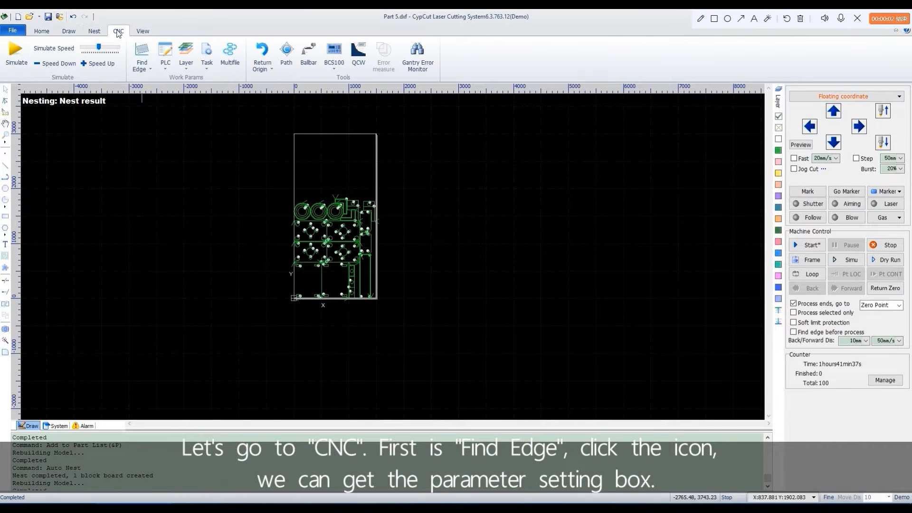
left_click(142, 53)
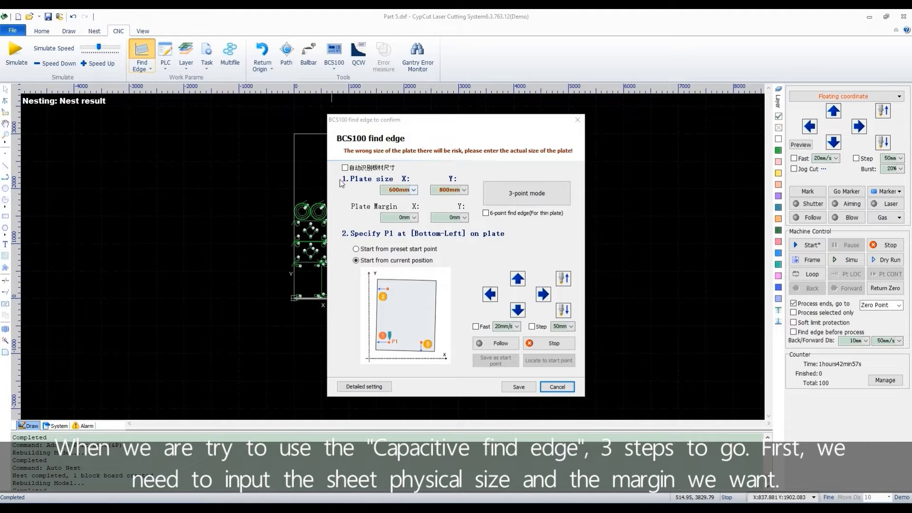
left_click(443, 195)
type("1500")
key("Tab")
type("3000")
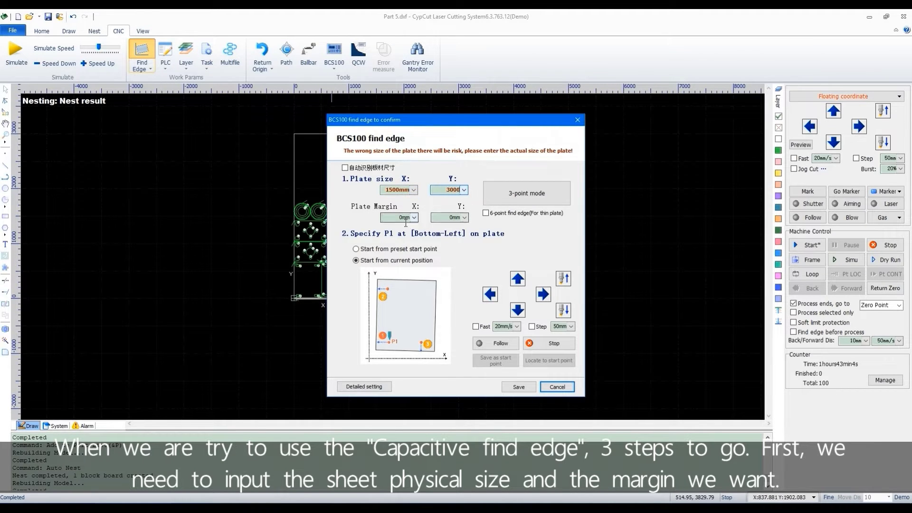
Set the find edge plate margin to 10 mm in both X and Y
key("Tab")
type("10")
key("Tab")
type("10")
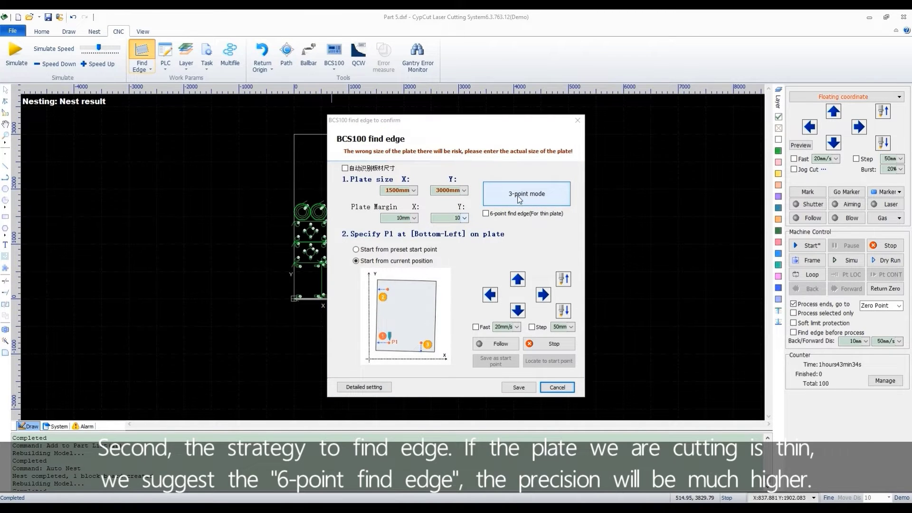
Try the 3-point find edge mode and switch to 6-point find edge for thin plates
left_click(533, 197)
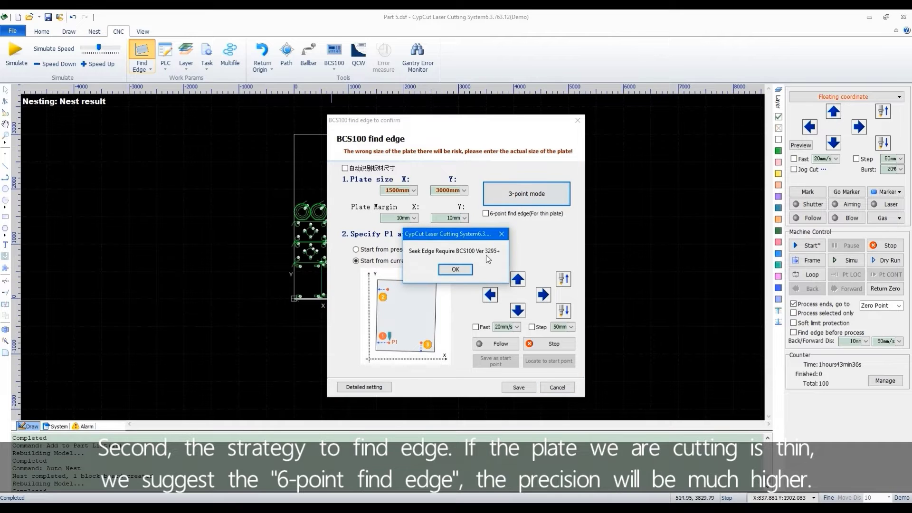
left_click(465, 271)
left_click(486, 214)
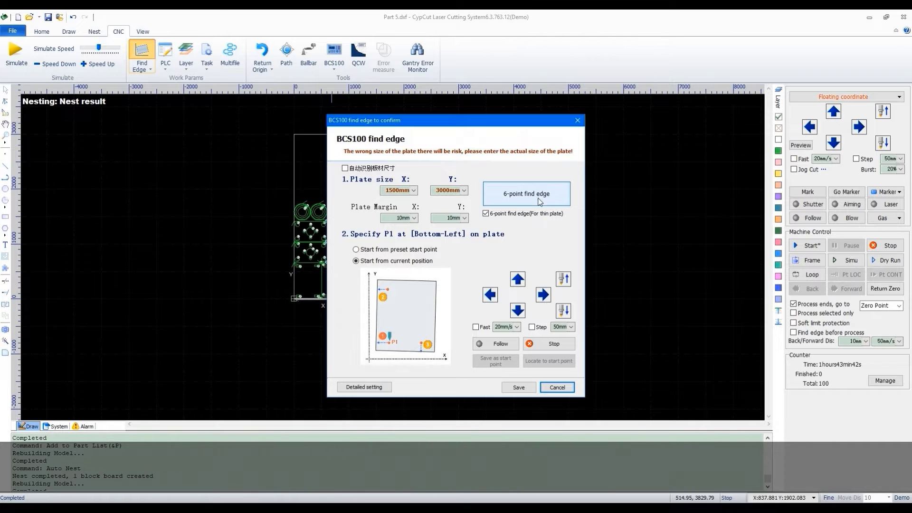
left_click(563, 200)
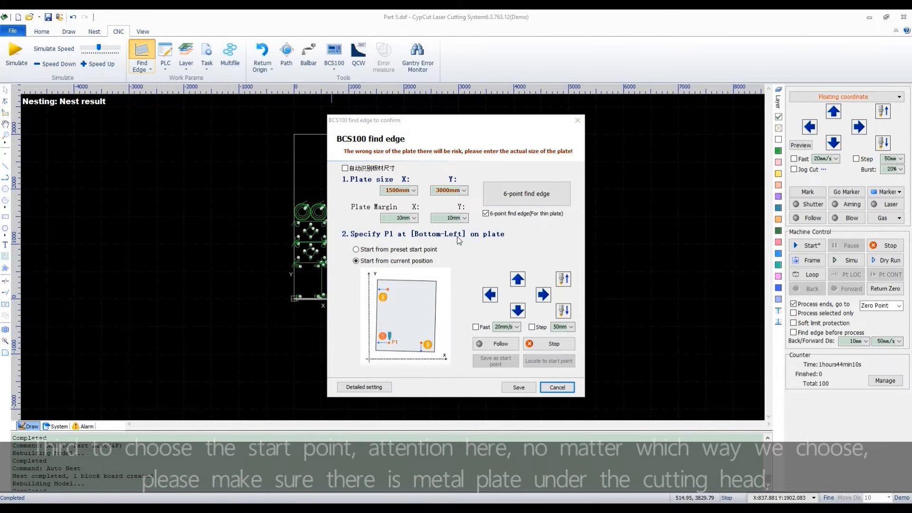
Compare the two start point options and set edge finding to start from the preset start point
left_click(356, 250)
left_click(356, 261)
left_click(355, 250)
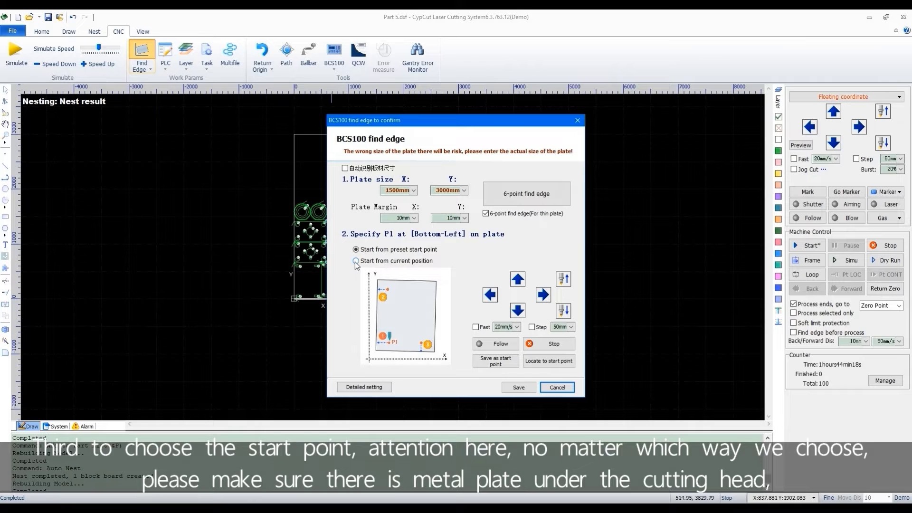
left_click(357, 261)
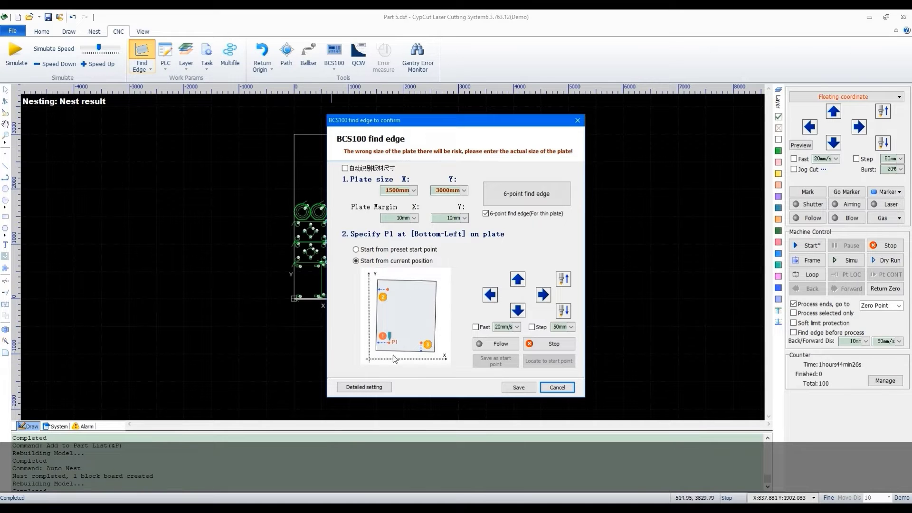
left_click(356, 249)
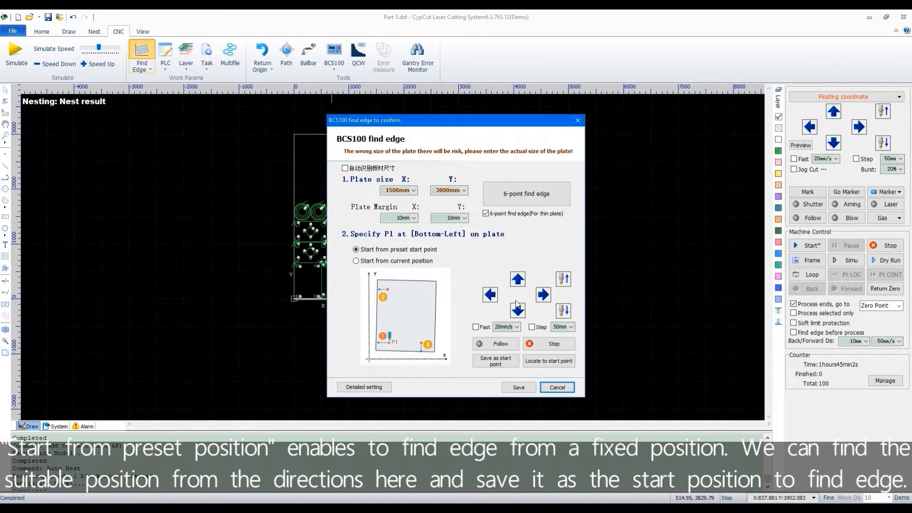
Jog the cutting head to a suitable position and save it as the find edge start point
left_click(520, 282)
left_click(540, 296)
left_click(541, 299)
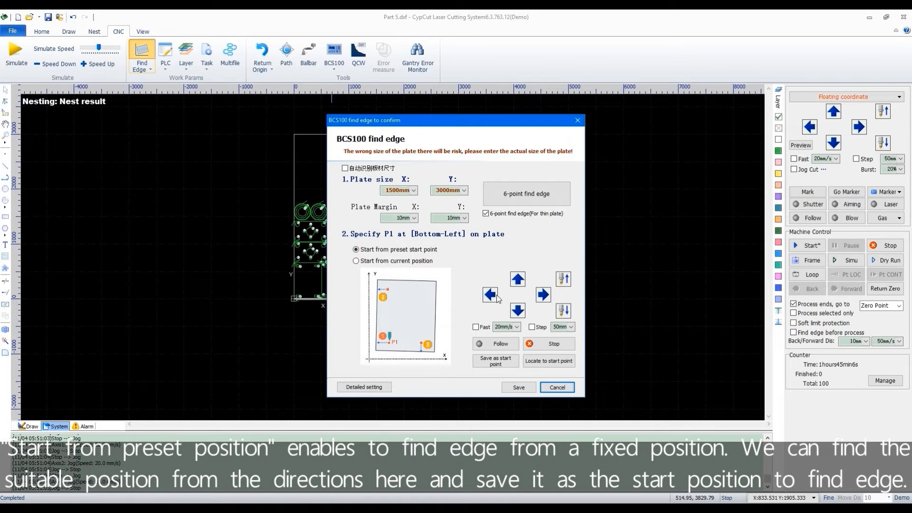
left_click(517, 282)
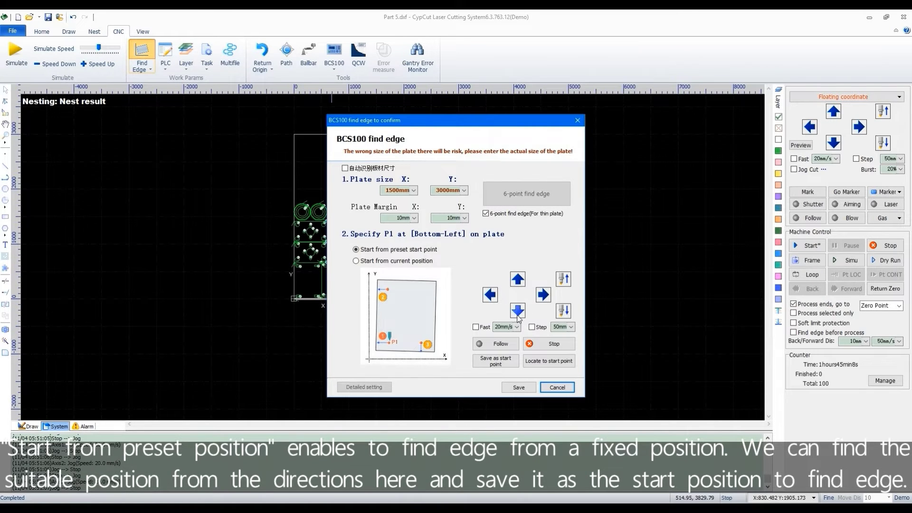
left_click(490, 295)
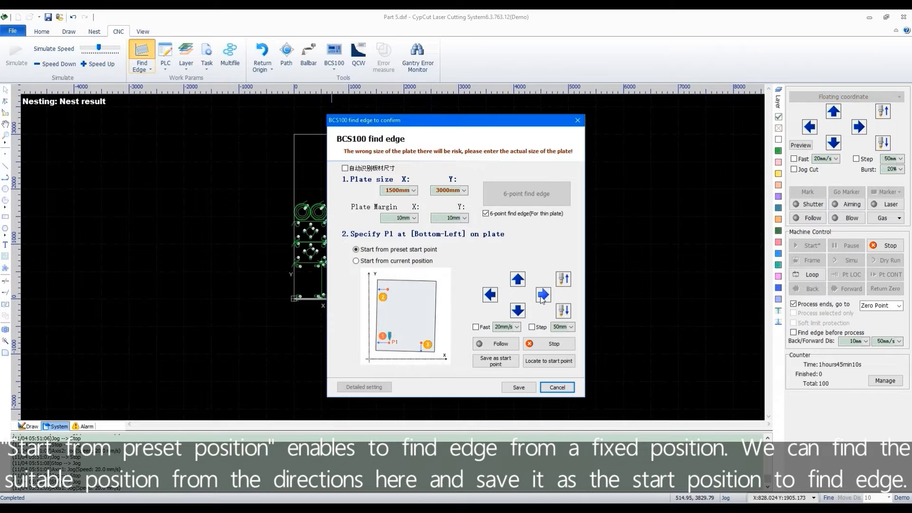
left_click(499, 361)
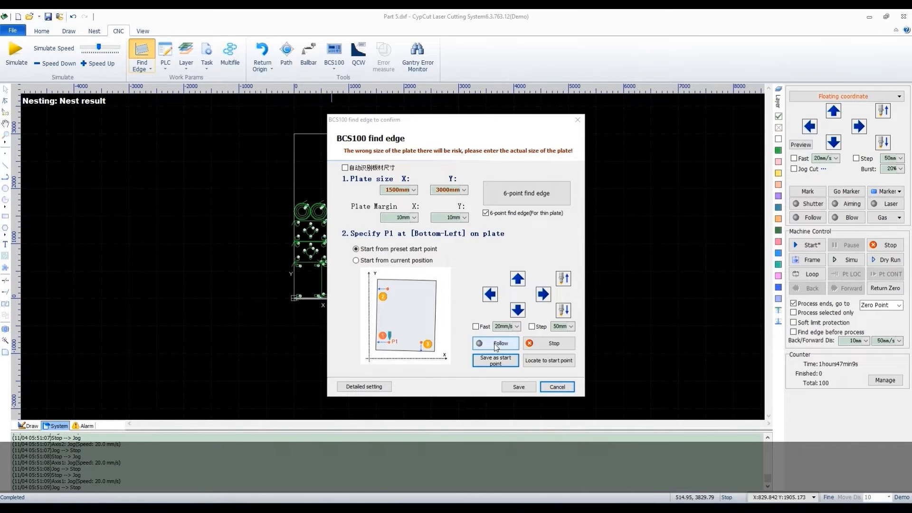
Turn on Follow for the cutting head and open the detailed find edge settings by submitting the access password
left_click(496, 346)
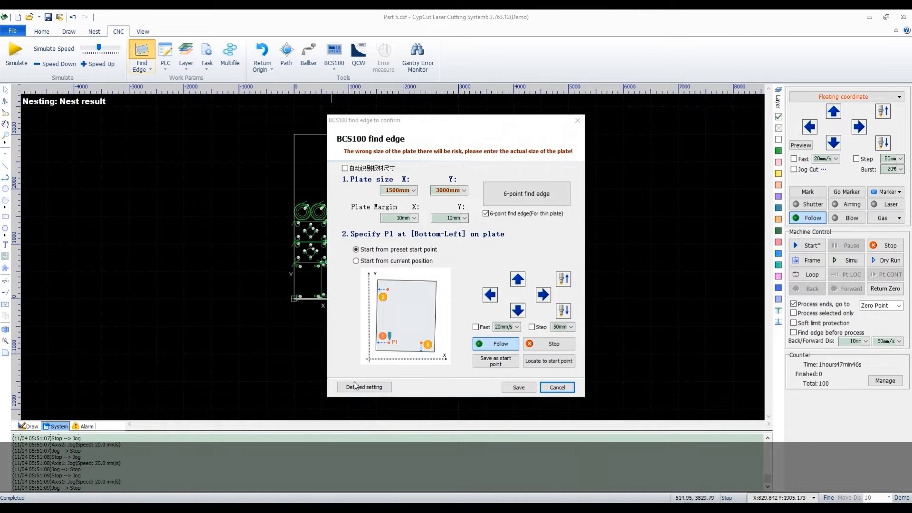
left_click(362, 387)
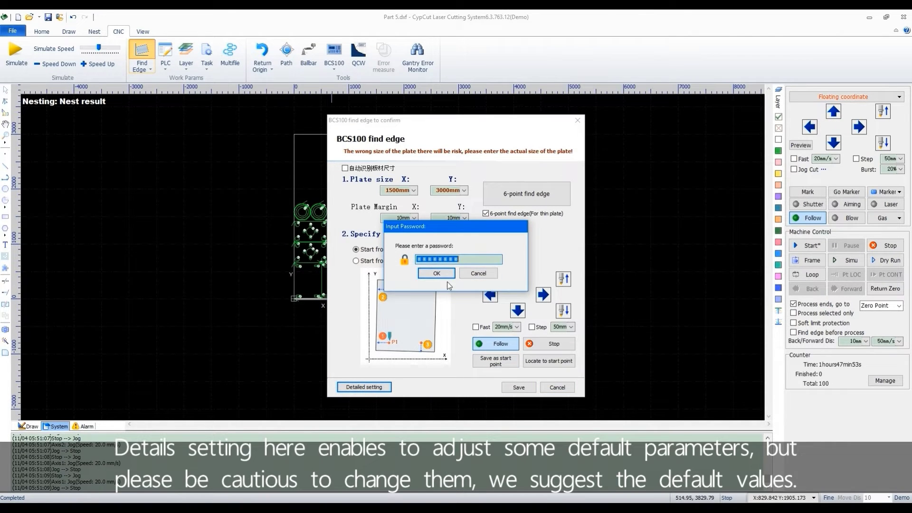
left_click(435, 274)
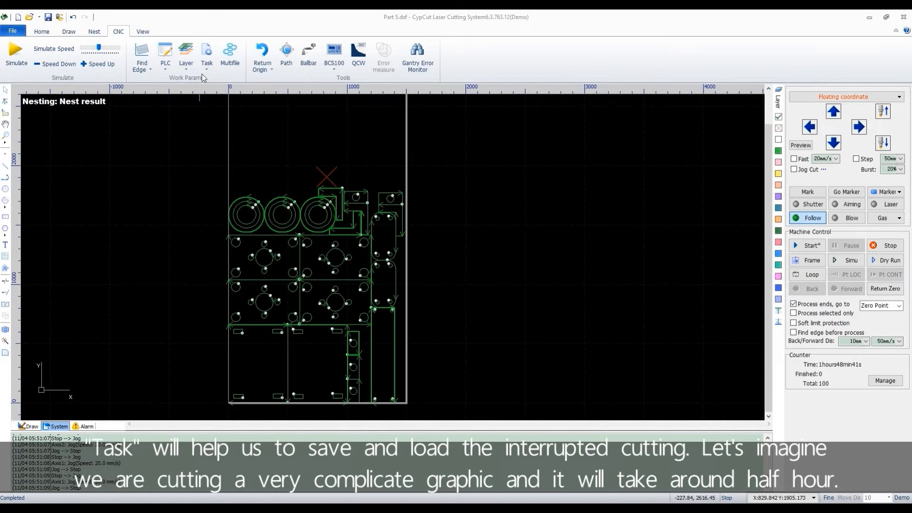
left_click(214, 49)
left_click(215, 49)
left_click(204, 71)
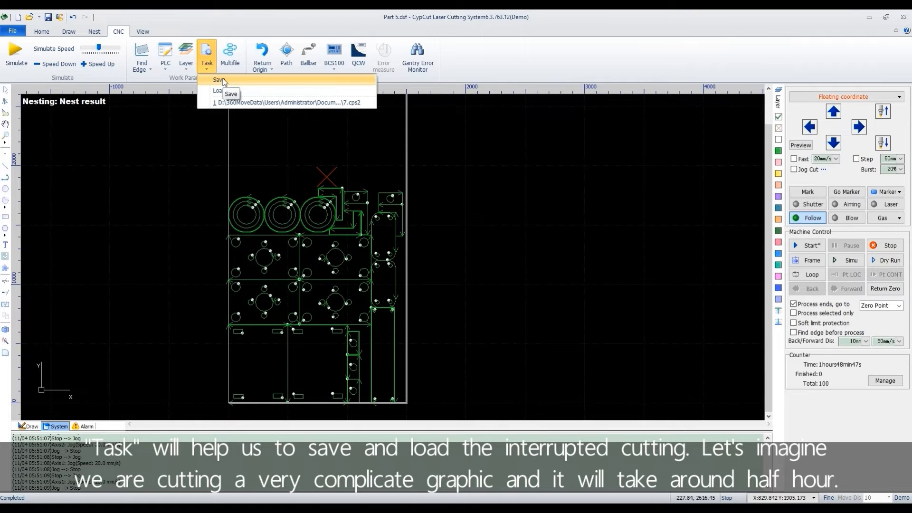
left_click(266, 232)
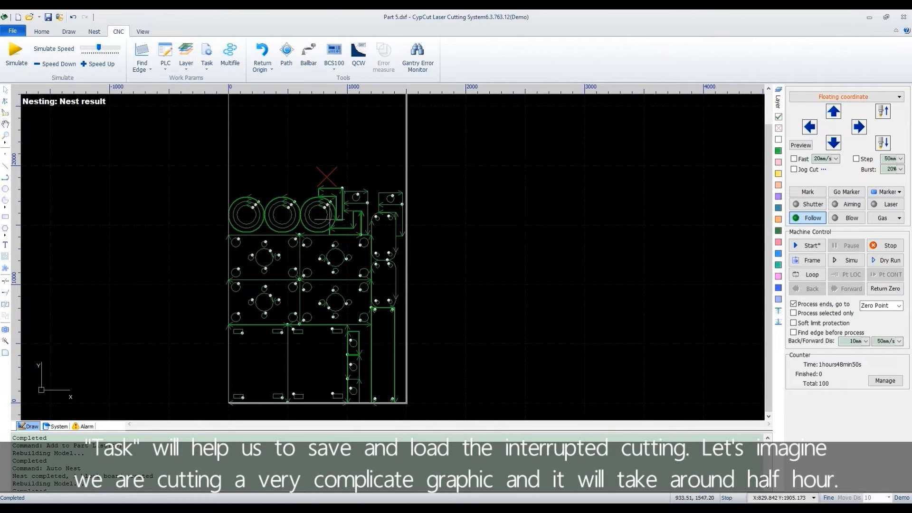
Start cutting the nested plate, interrupt it partway, and save the stopped job as task file 20211104
left_click(809, 245)
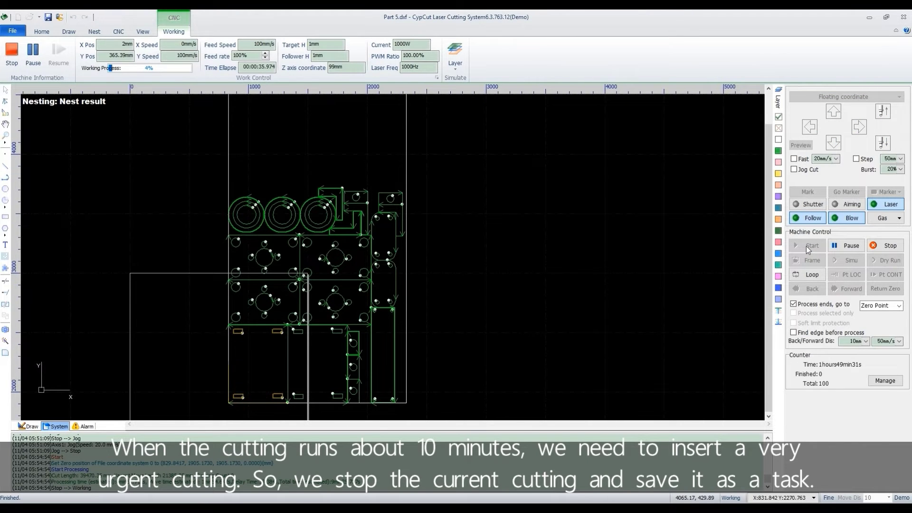
left_click(886, 245)
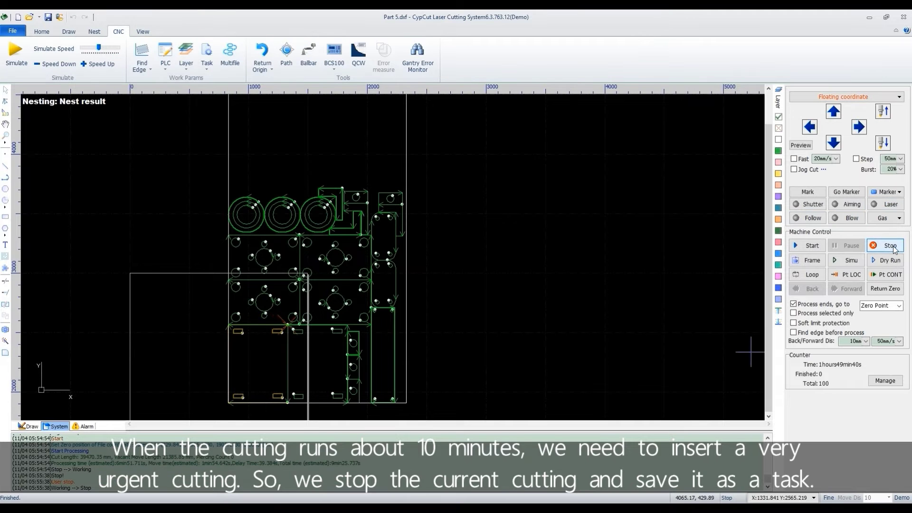
left_click(207, 56)
left_click(221, 81)
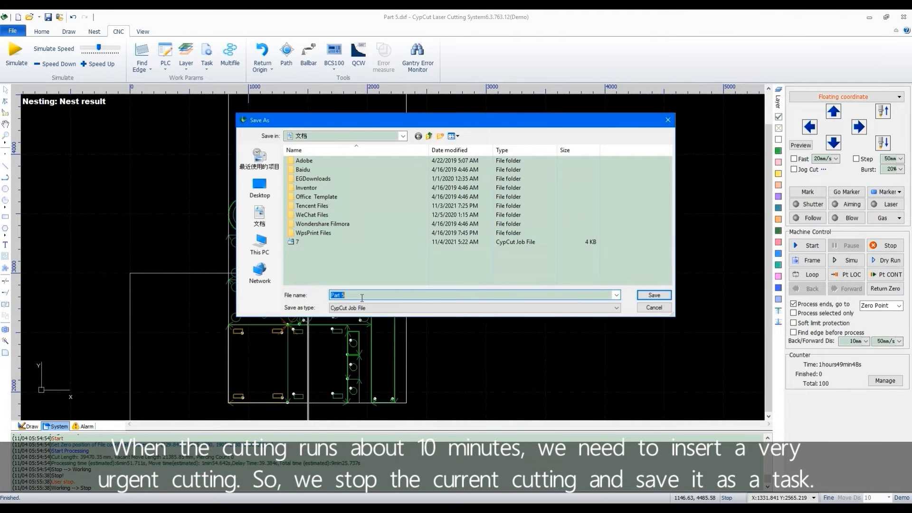
type("202")
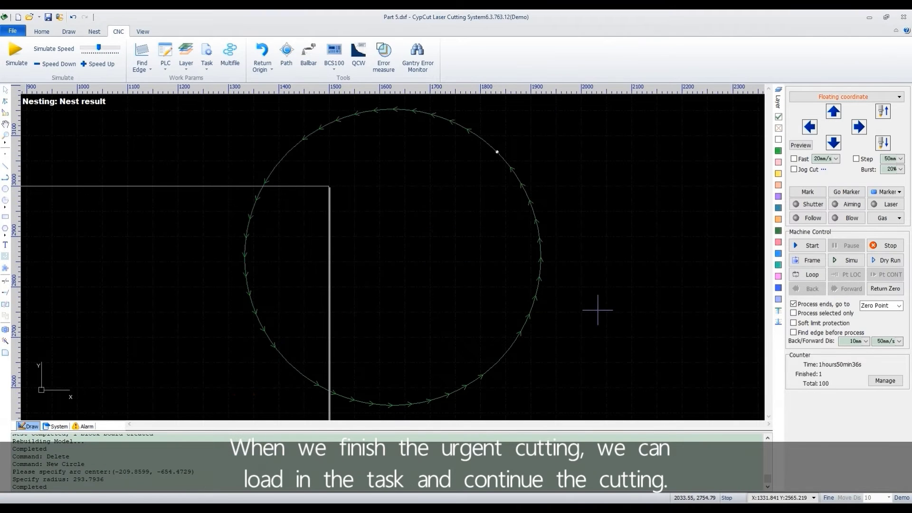
Delete the large circle from the drawing
key("Delete")
scroll(366, 301, "down", 4)
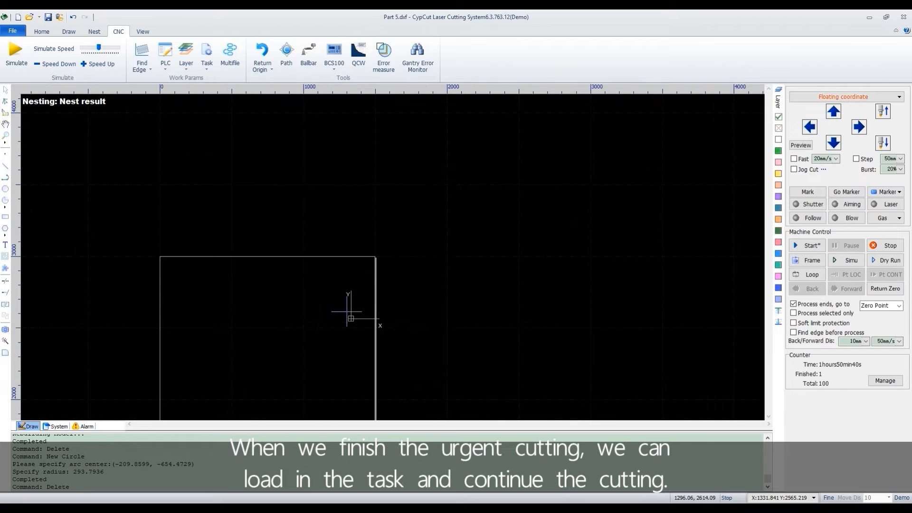
Load the saved task 20211104 and continue its cutting from the point where it was stopped
left_click(210, 71)
left_click(234, 95)
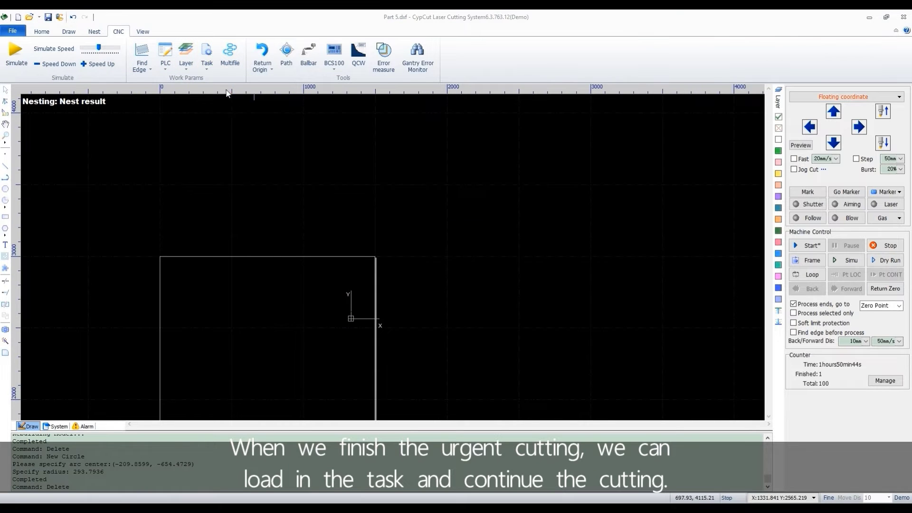
left_click(456, 274)
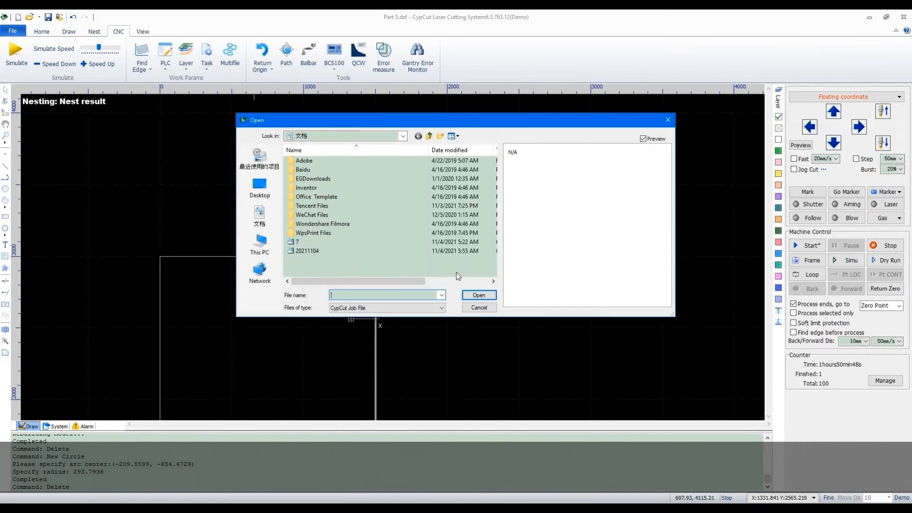
left_click(432, 252)
left_click(480, 296)
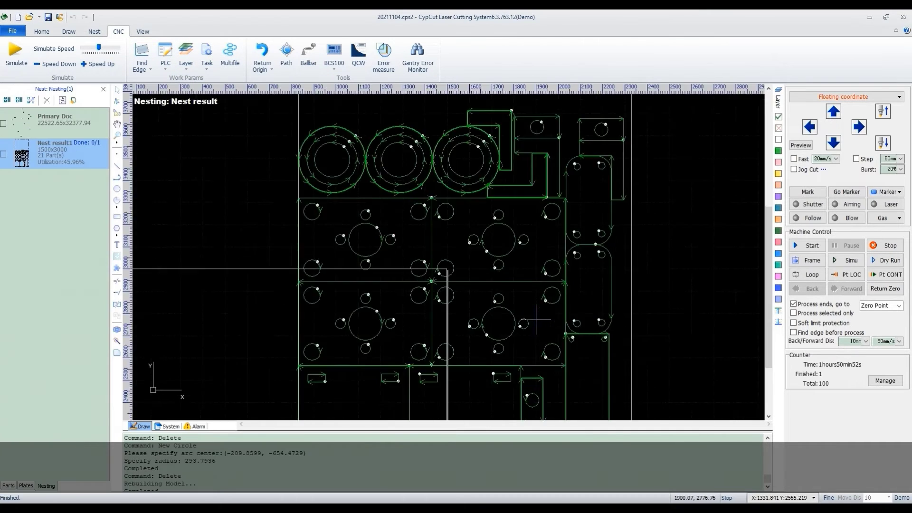
left_click(887, 276)
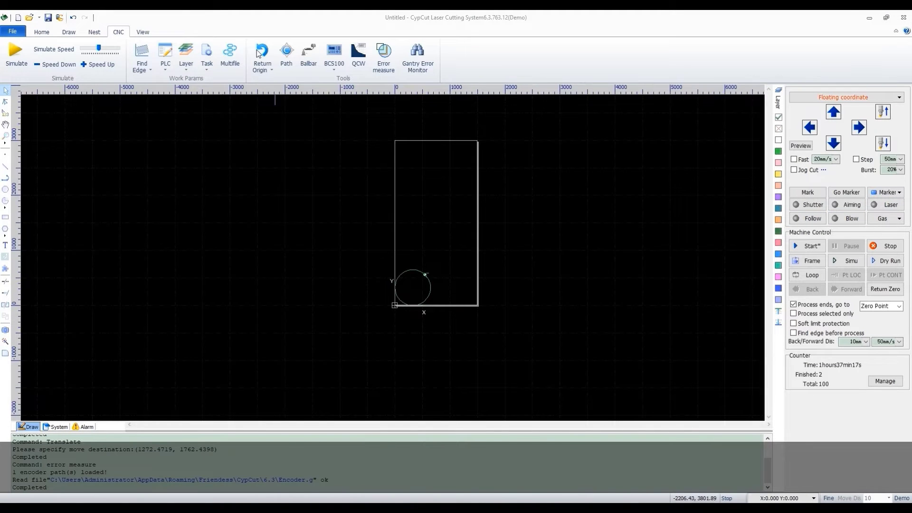
Return the machine to its mechanical origin and look through the return origin options
left_click(262, 53)
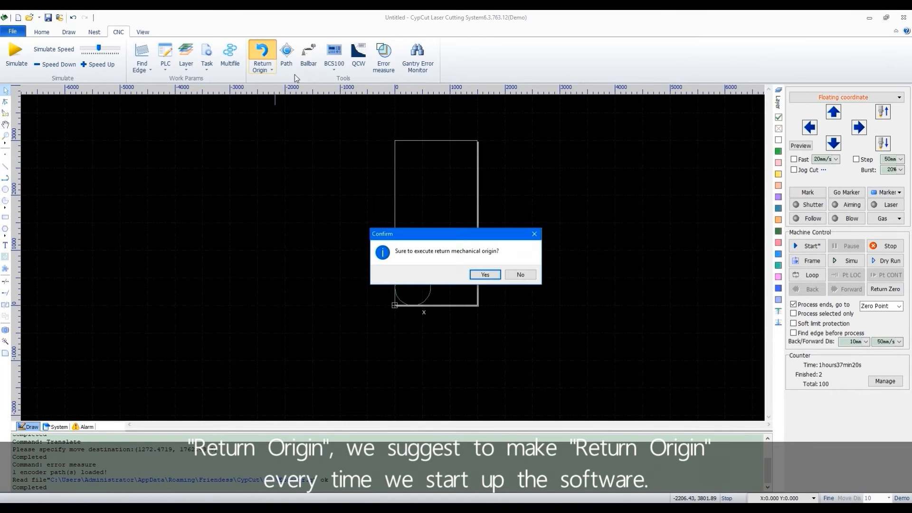
left_click(485, 275)
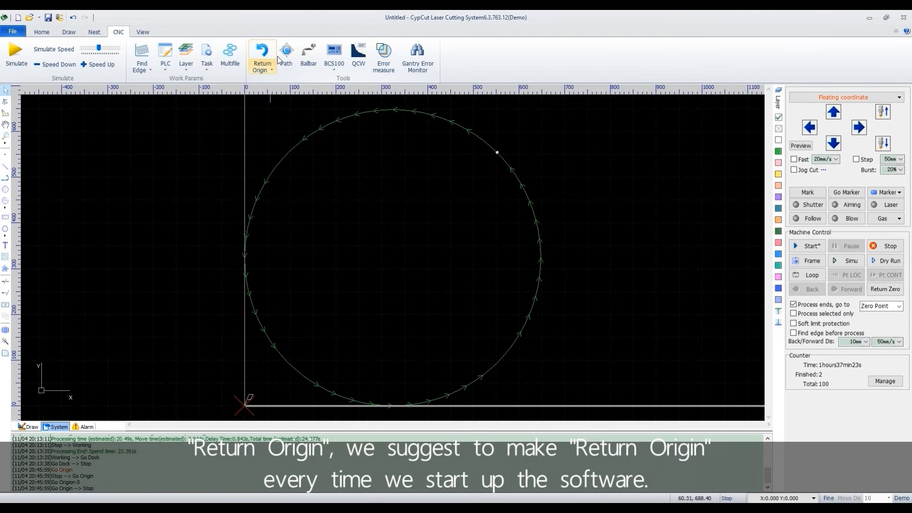
left_click(270, 70)
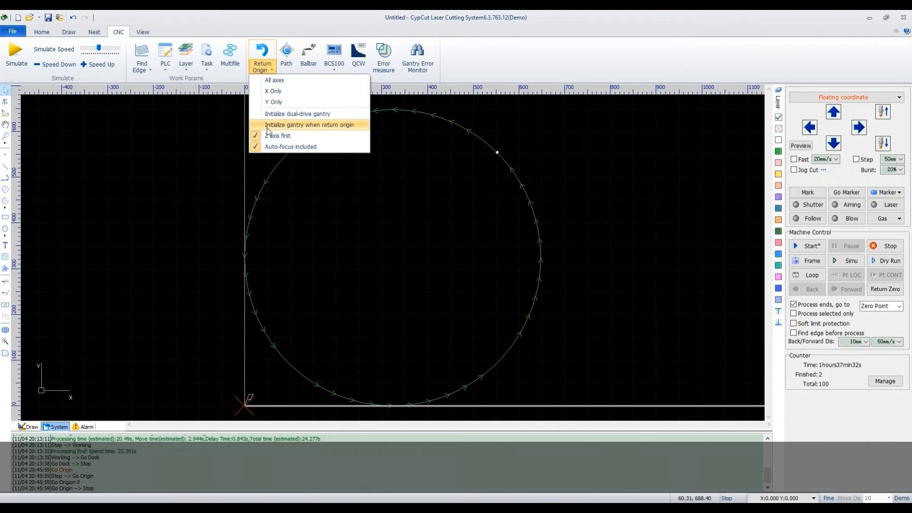
left_click(525, 160)
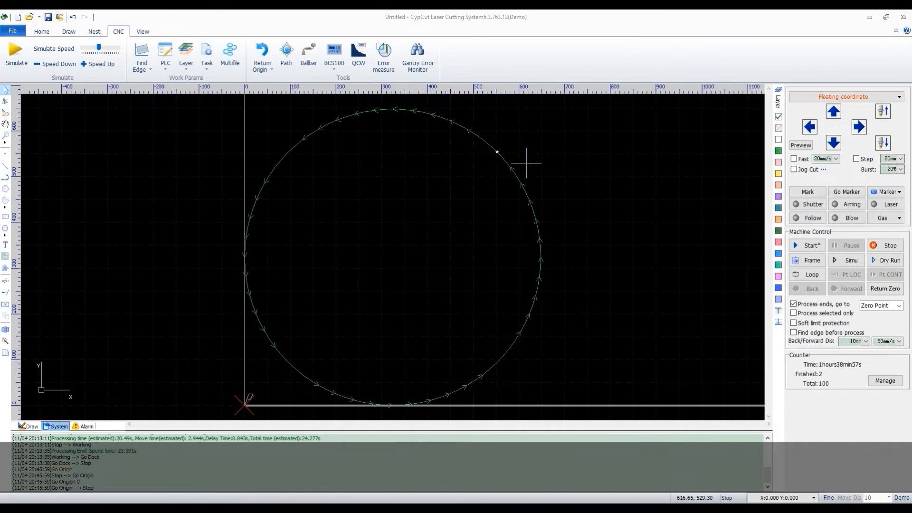
Initialize the dual-drive gantry, entering the access password and agreeing to return to origin
left_click(271, 71)
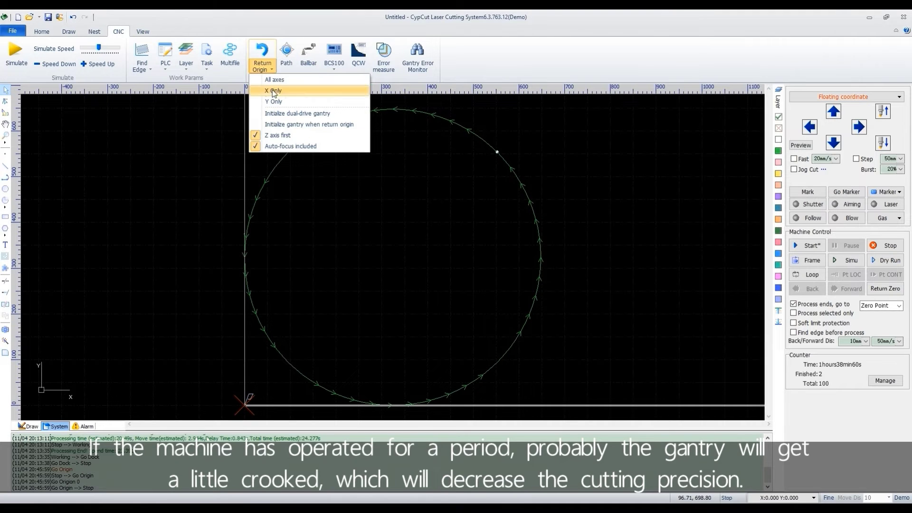
left_click(278, 114)
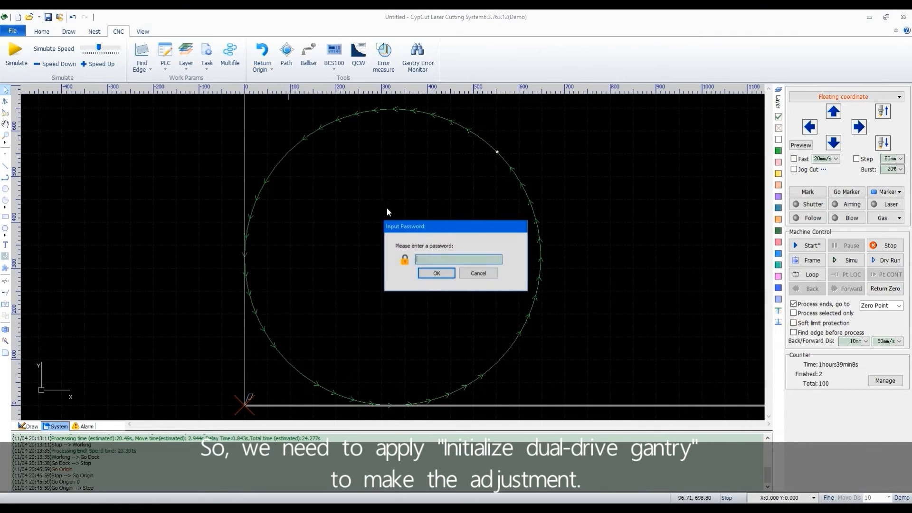
type("**")
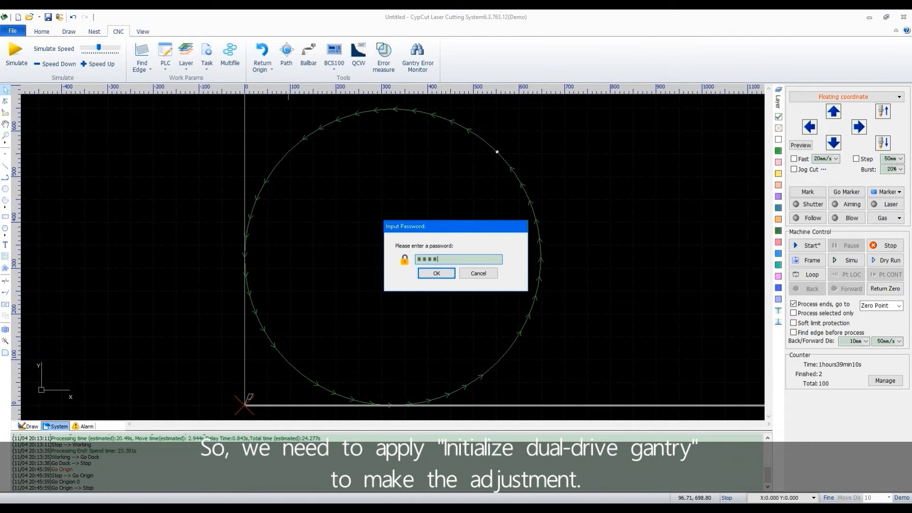
key("Return")
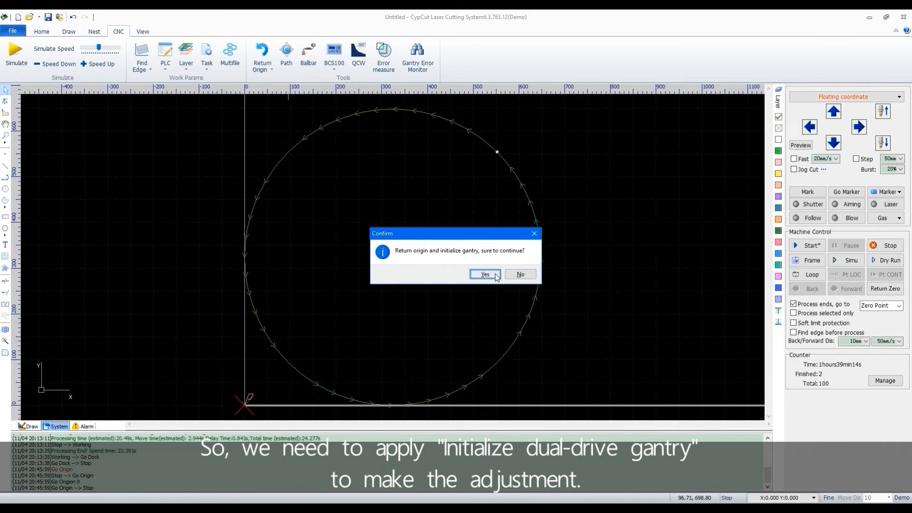
left_click(485, 274)
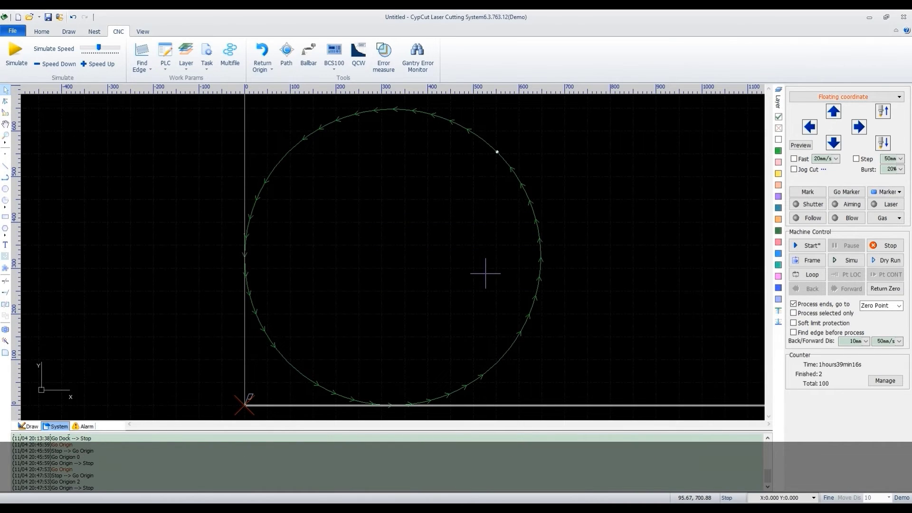
Enable gantry initialization when returning to origin, submitting the access password
left_click(269, 69)
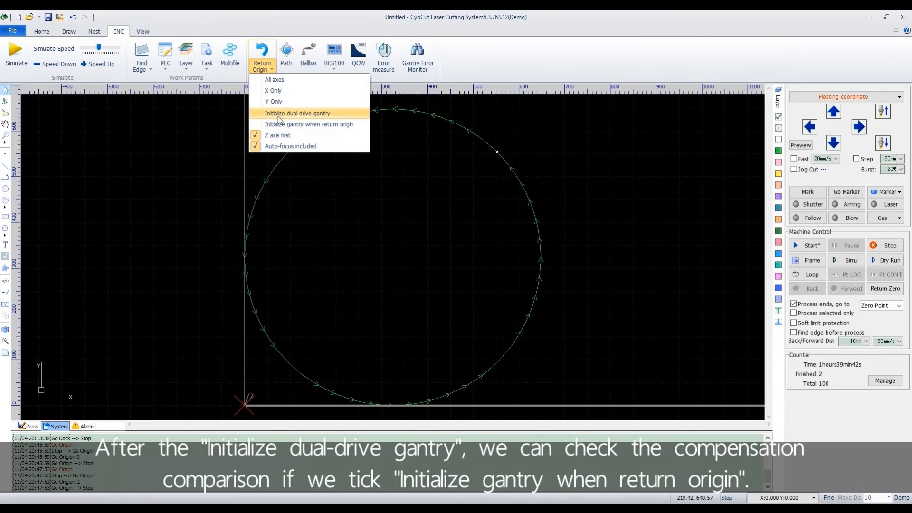
left_click(259, 124)
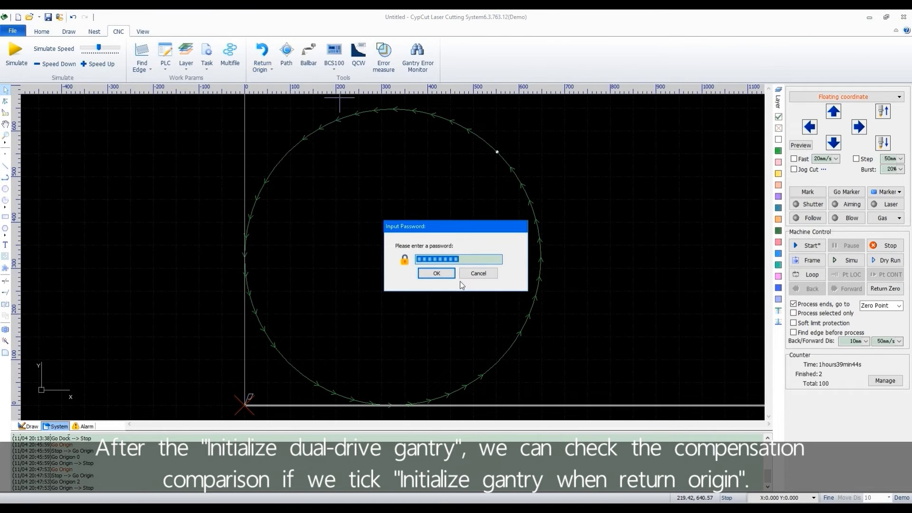
left_click(437, 274)
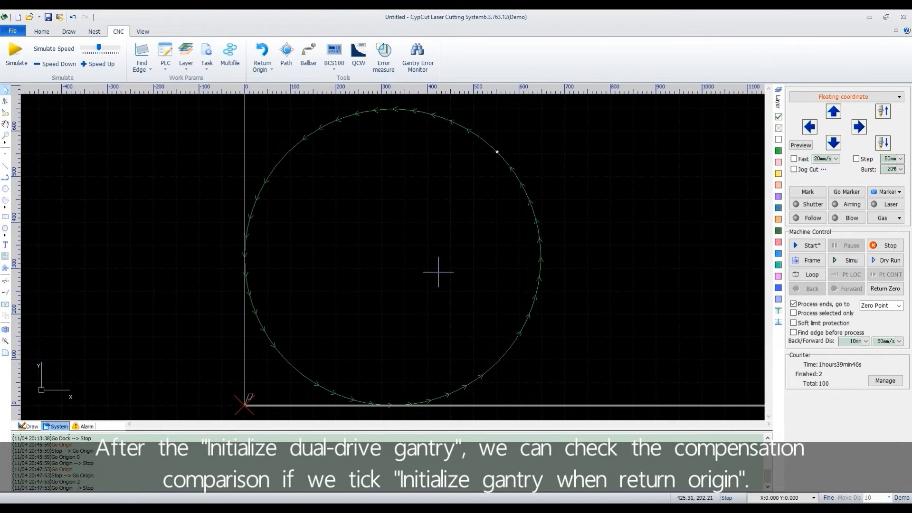
left_click(270, 69)
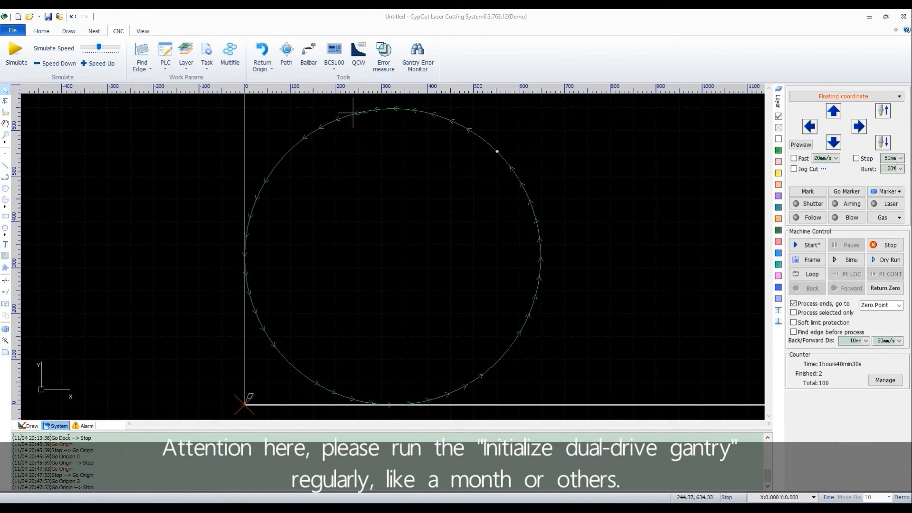
left_click(272, 70)
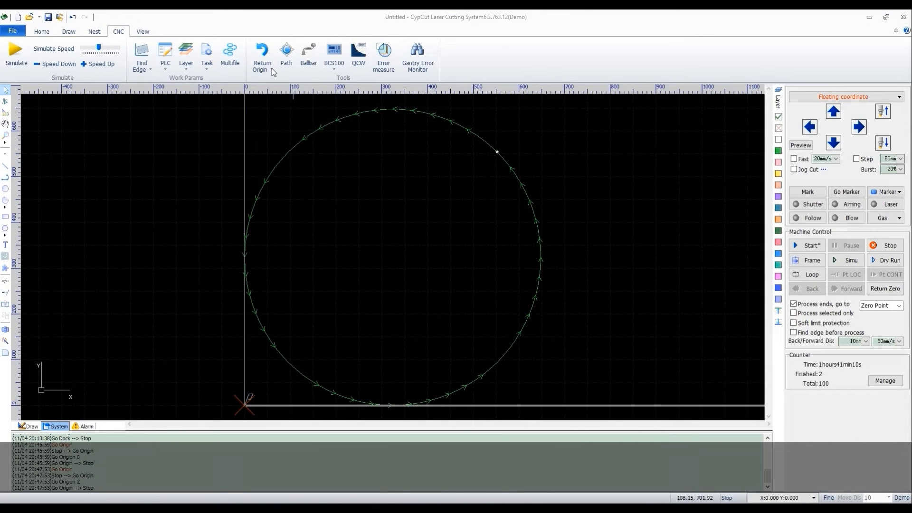
Turn the option to return the Z axis first off and back on
left_click(272, 69)
left_click(258, 135)
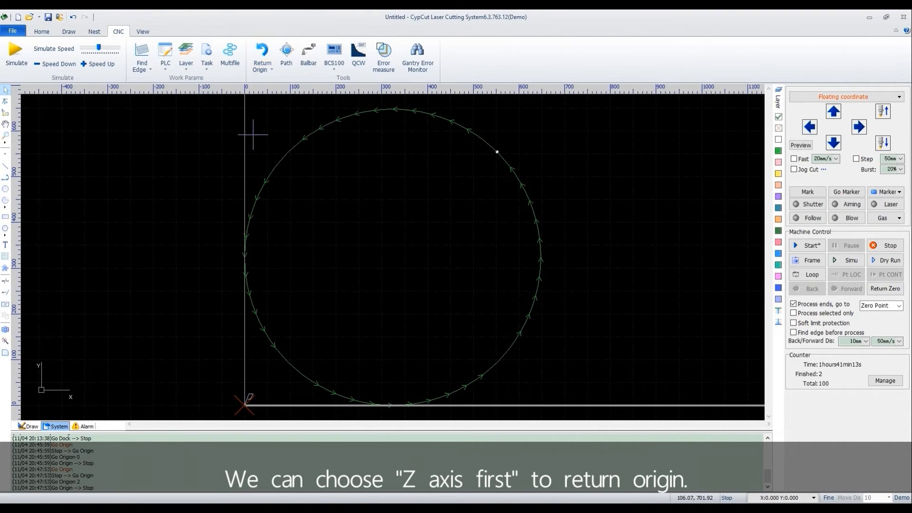
left_click(272, 69)
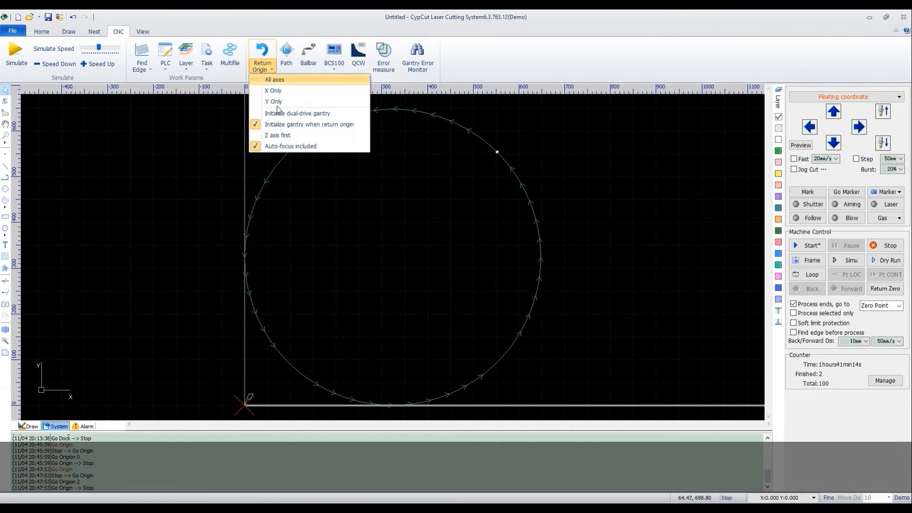
left_click(282, 136)
left_click(262, 66)
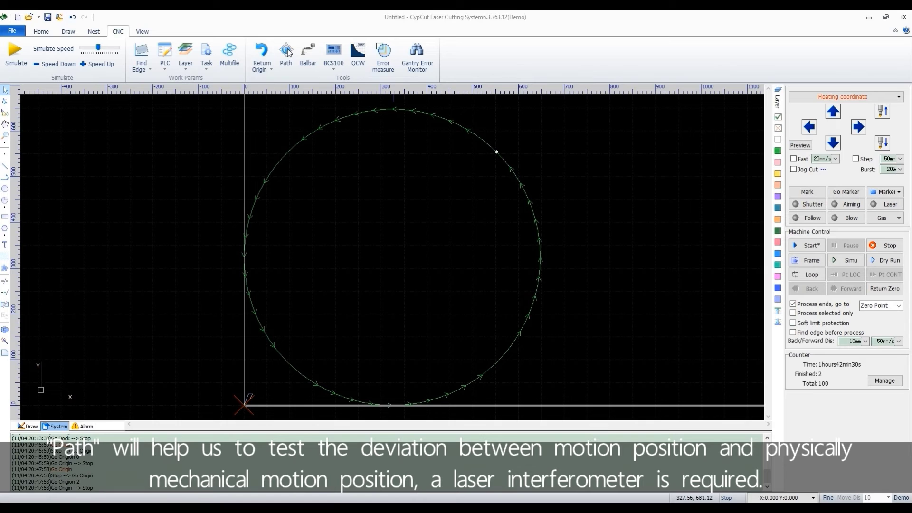
Look through the Path optical adjustment settings for the X and Y axes and the Ballbar test parameters
left_click(286, 52)
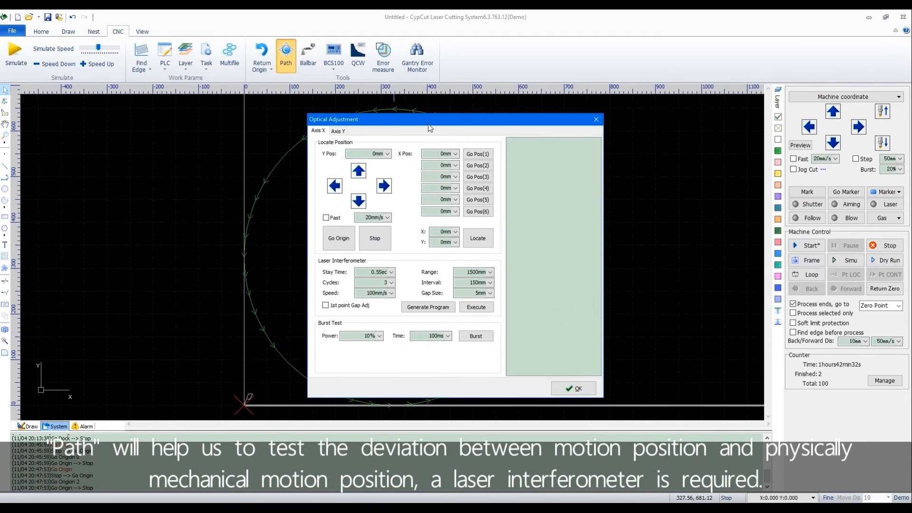
left_click_drag(429, 126, 572, 124)
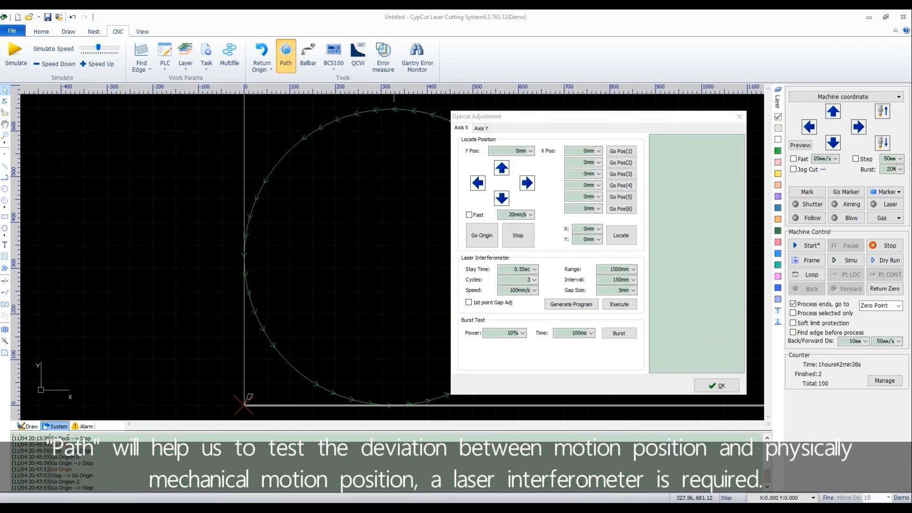
left_click(481, 128)
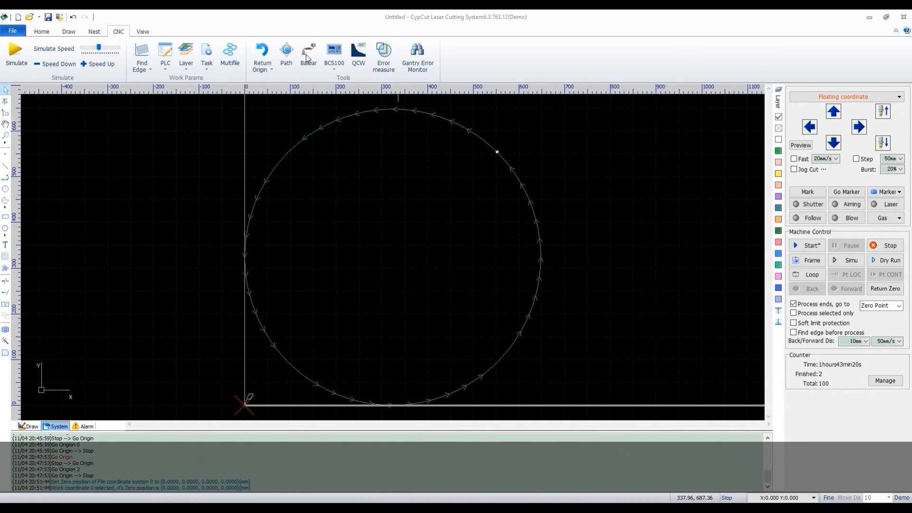
left_click(308, 54)
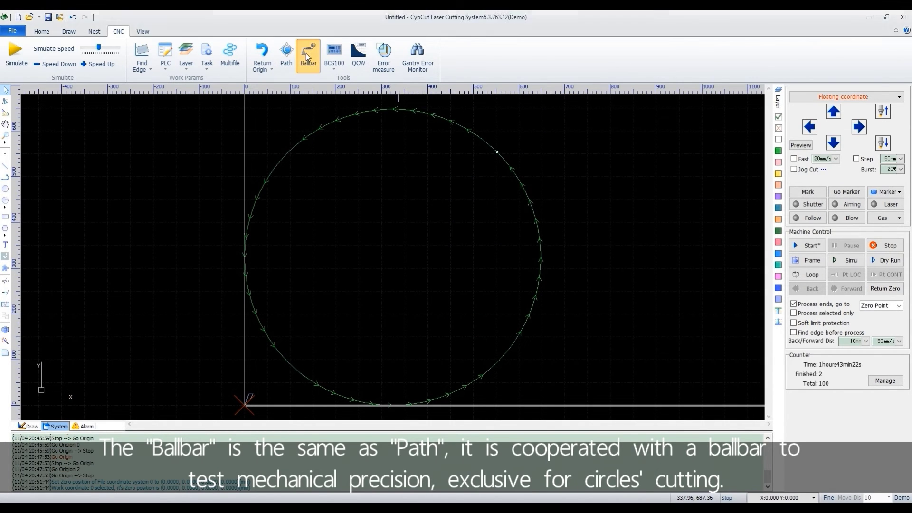
left_click_drag(505, 153, 640, 172)
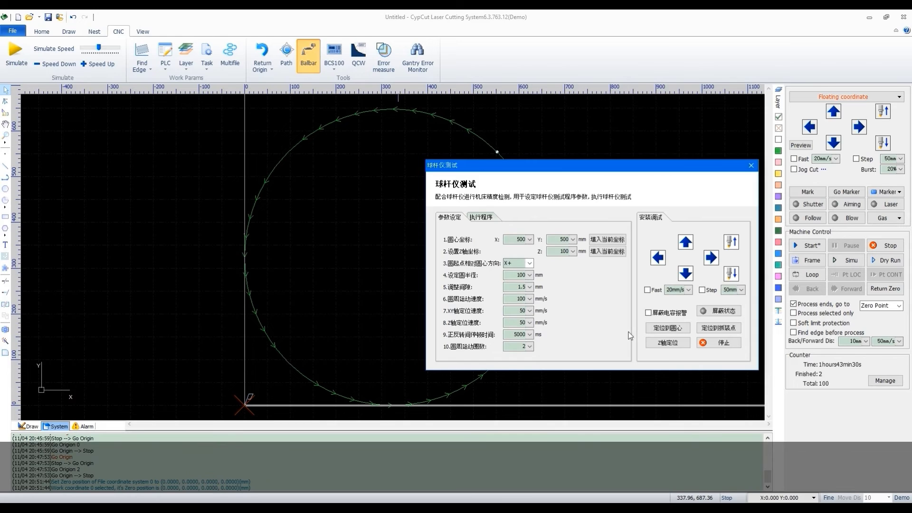
View the BCS100 height controller monitor and the QCW laser parameter configuration
left_click(334, 68)
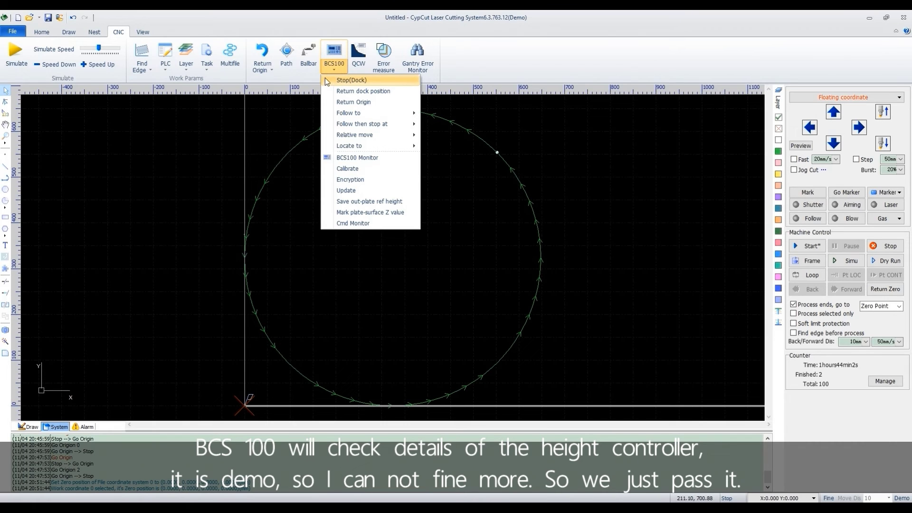
left_click(343, 157)
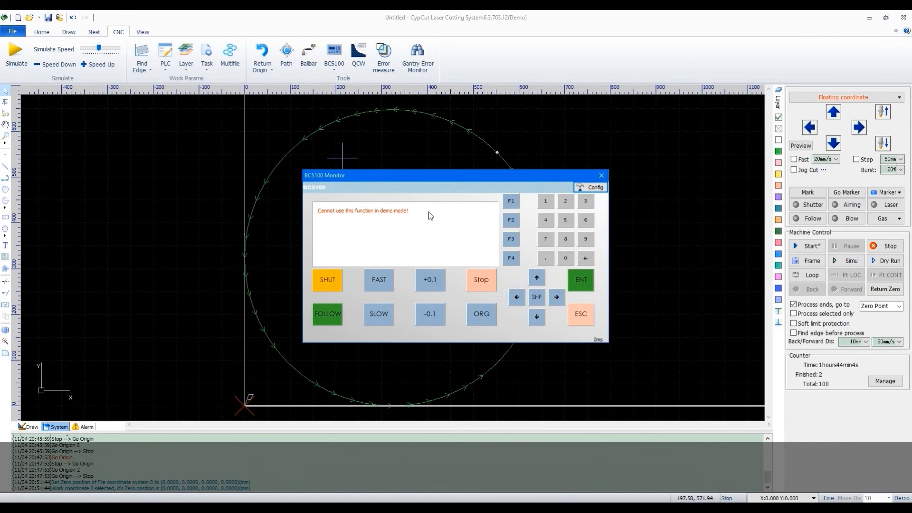
key("Escape")
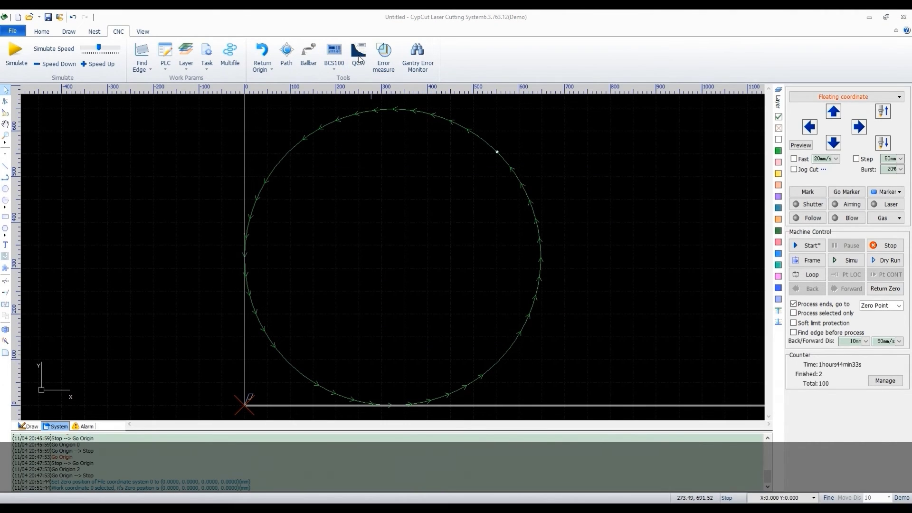
left_click(360, 59)
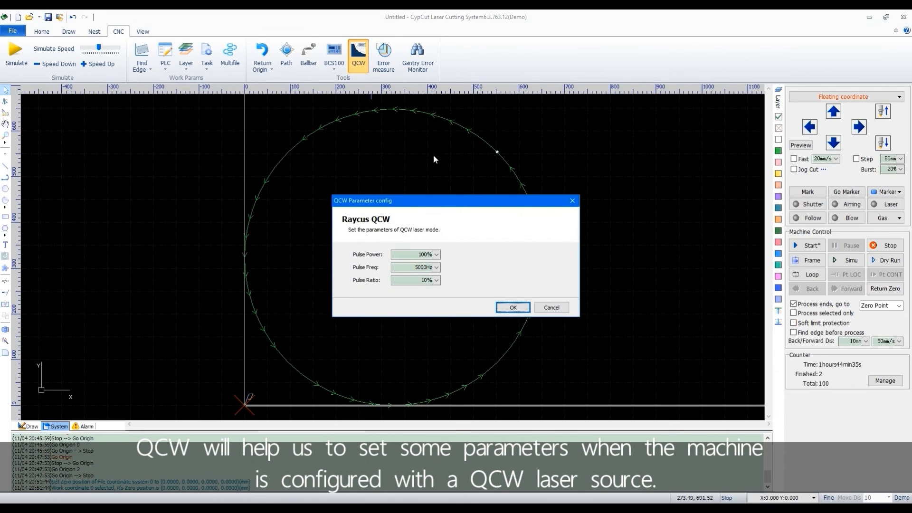
left_click_drag(455, 206, 443, 162)
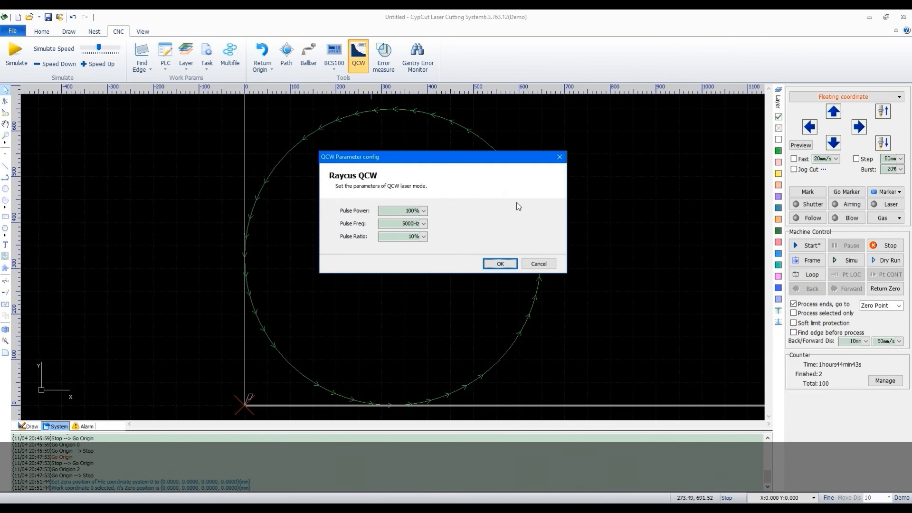
Run the error measurement along the circle and highlight the loaded encoder file paths in the command history
left_click(383, 57)
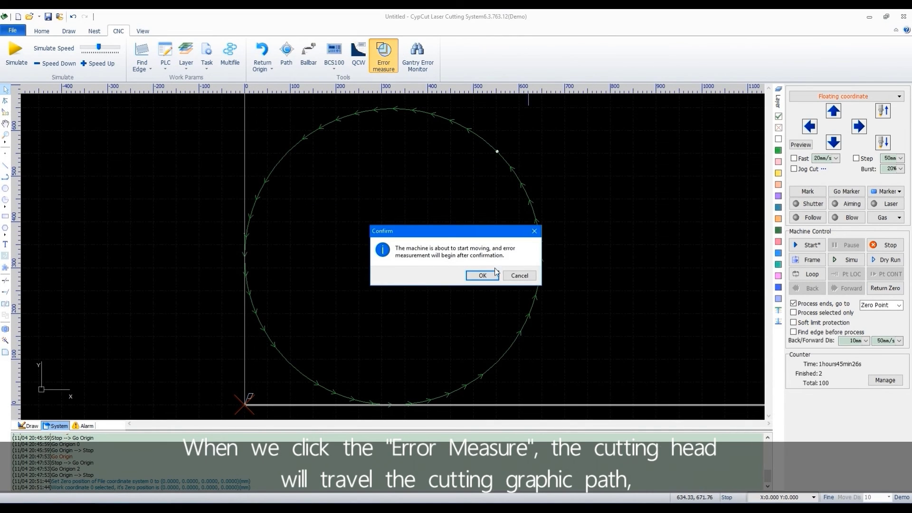
left_click(482, 276)
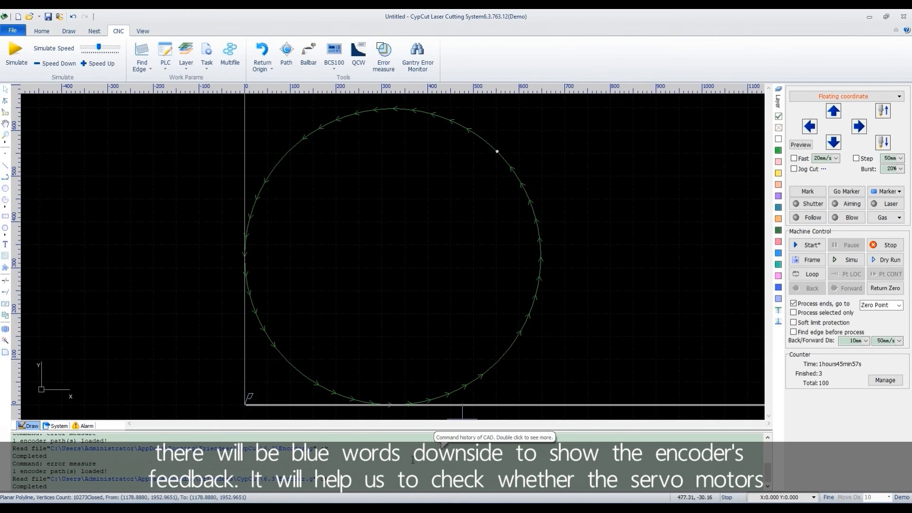
left_click_drag(47, 449, 331, 449)
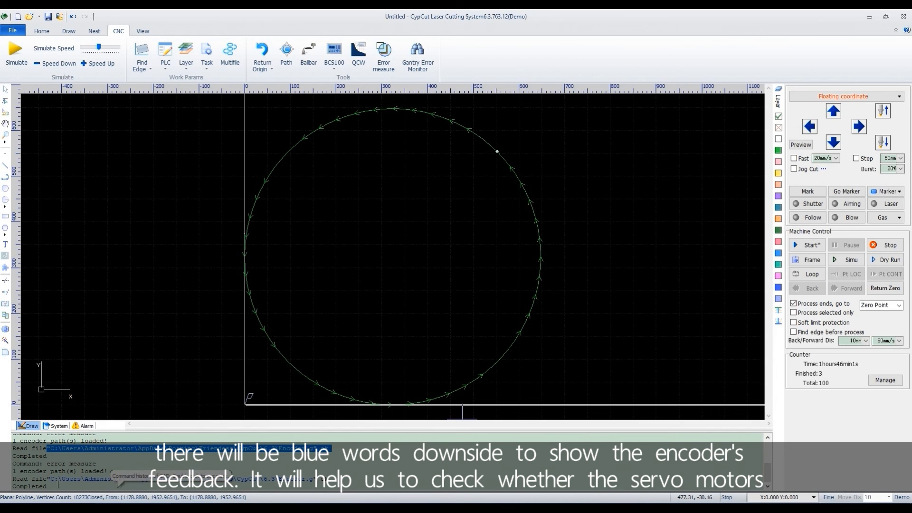
left_click_drag(51, 479, 352, 487)
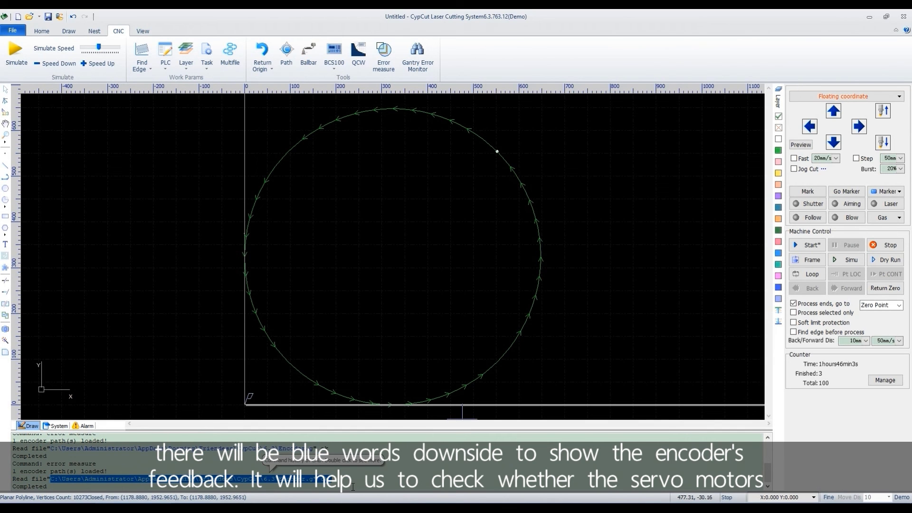
left_click(353, 487)
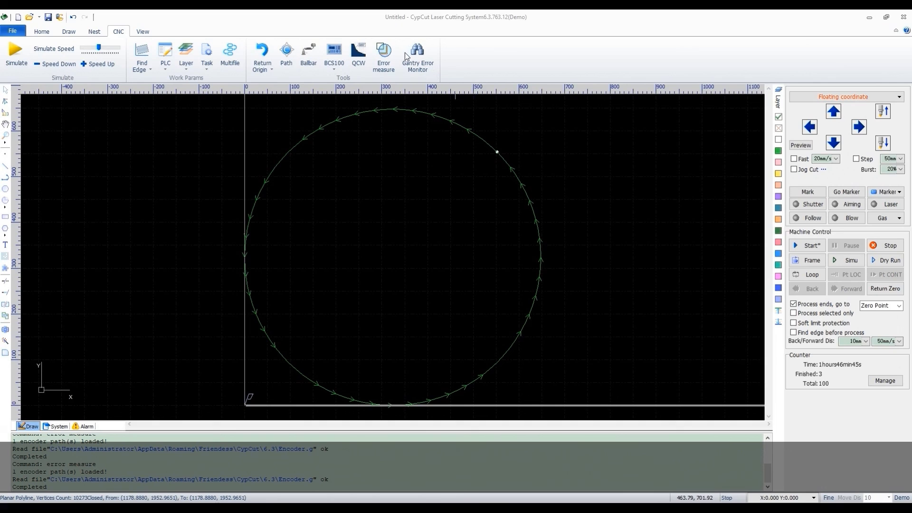
Open the Gantry Error Monitor to view the dual Y axis deviation graph
left_click(417, 56)
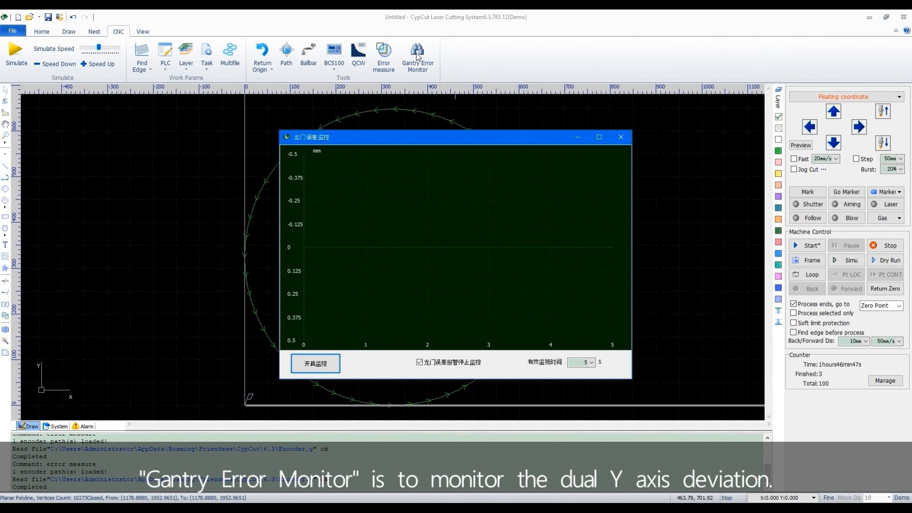